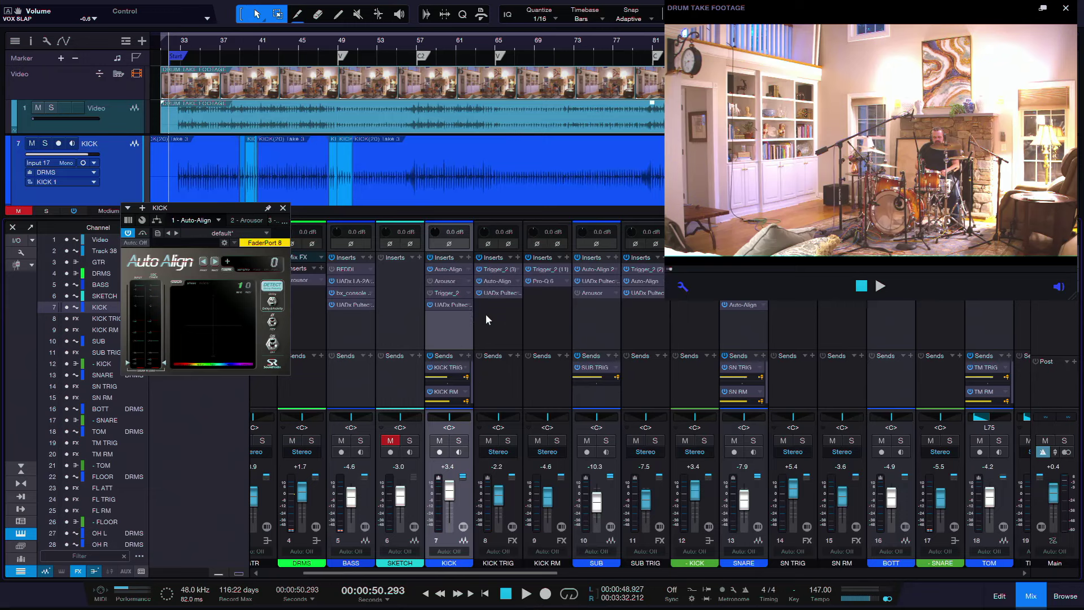
Open the Trigger 2 plug-ins on KICK TRIG and KICK RM, and start playback from just before the Start marker
click(492, 269)
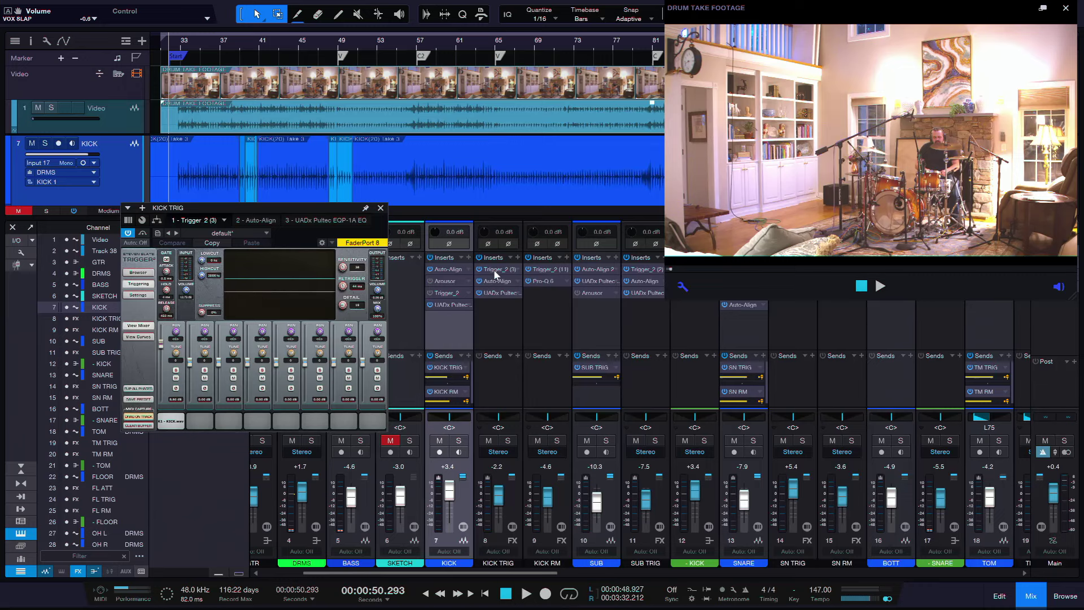
click(548, 268)
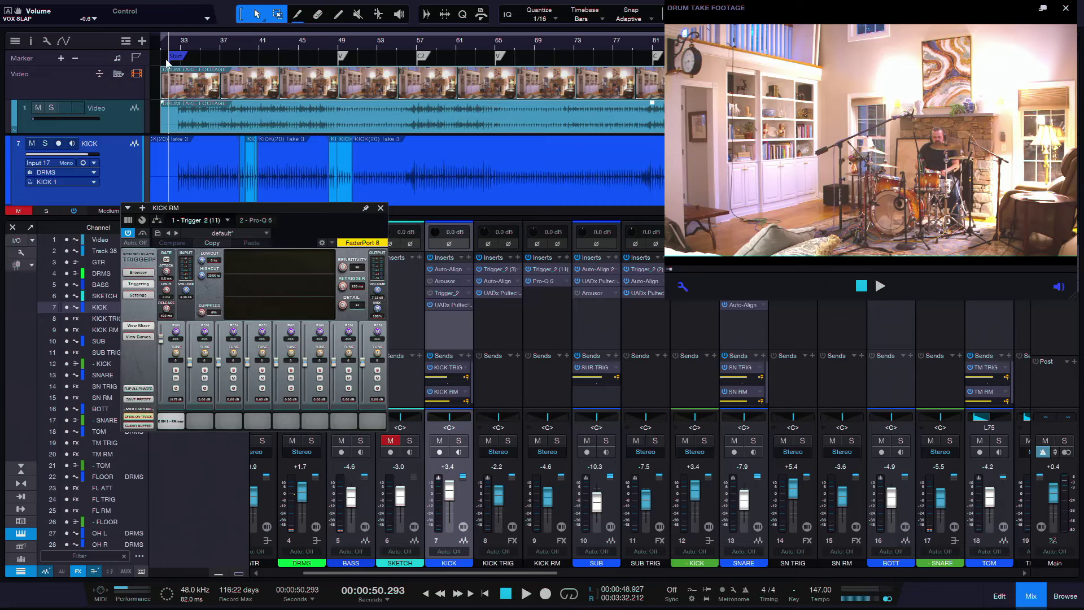
scroll(171, 52, up, 3)
click(179, 47)
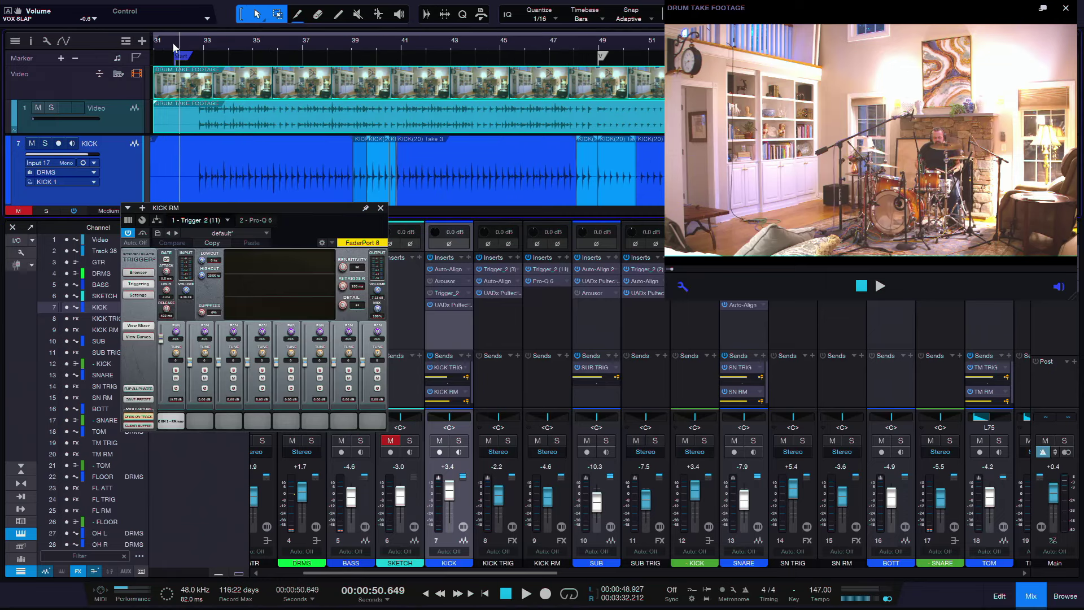
click(173, 47)
key(space)
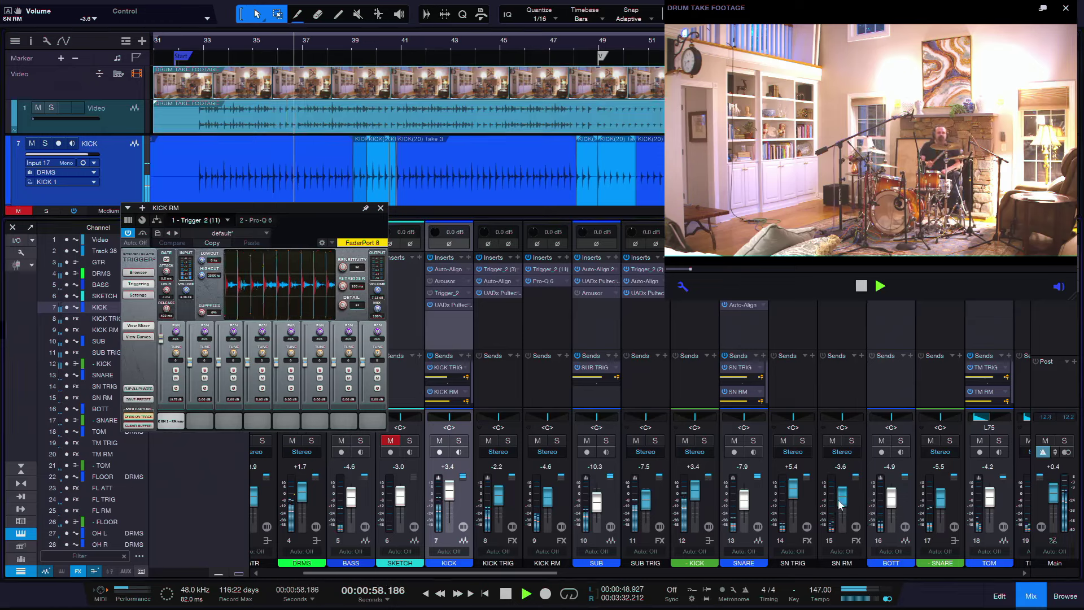
Set the SN TRIG fader to +7.4 dB, SN RM to -9.5 dB and KICK RM to -3.0 dB, ending with playback stopped
drag(841, 497, 793, 493)
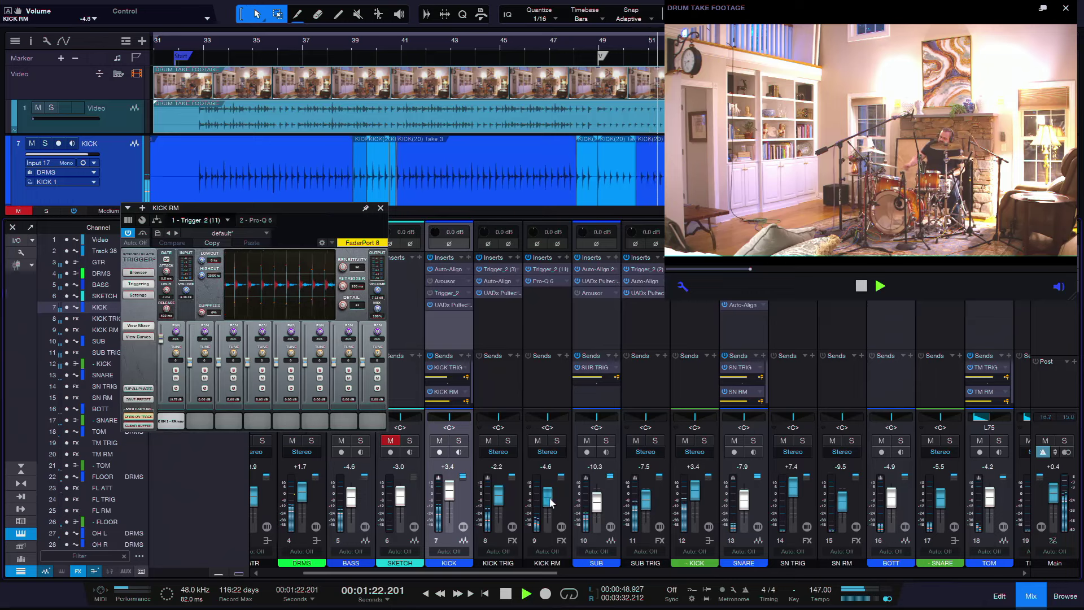
drag(547, 499, 548, 489)
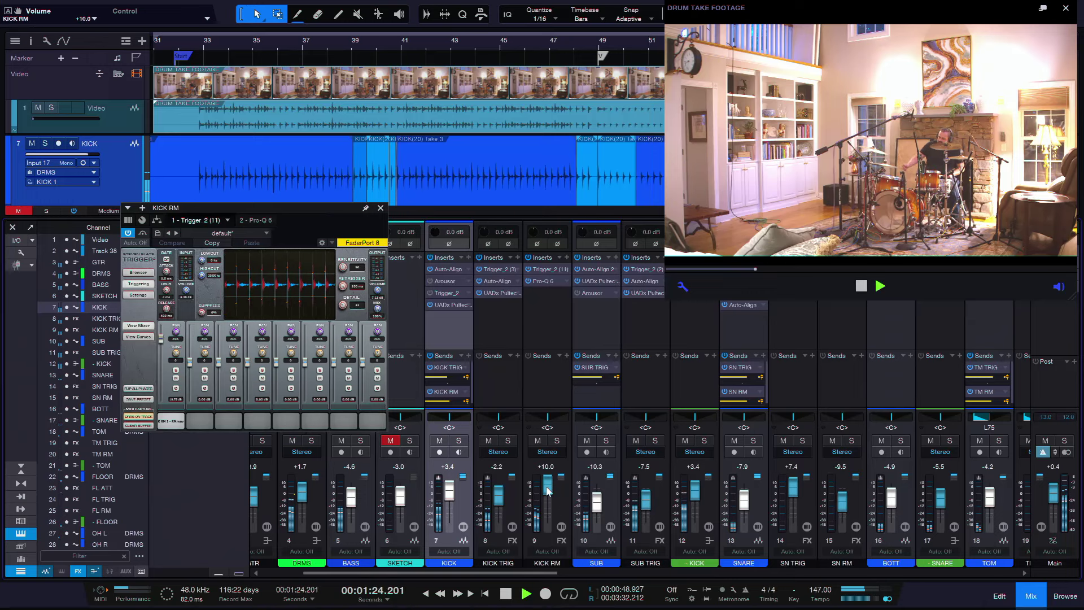
mouse_move(547, 491)
mouse_down()
mouse_move(547, 515)
mouse_move(548, 502)
mouse_up()
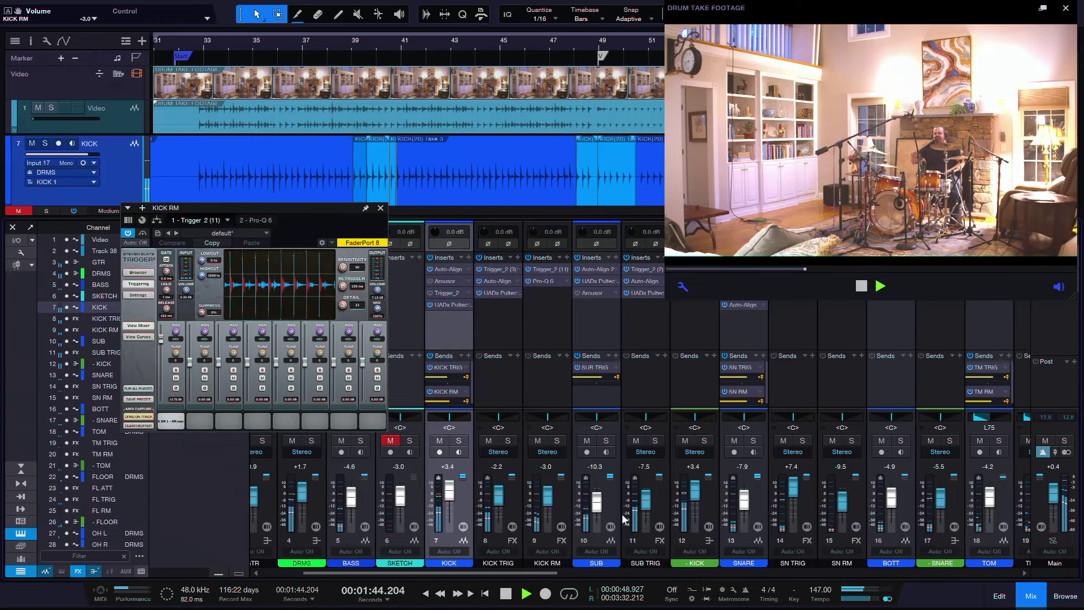
key(space)
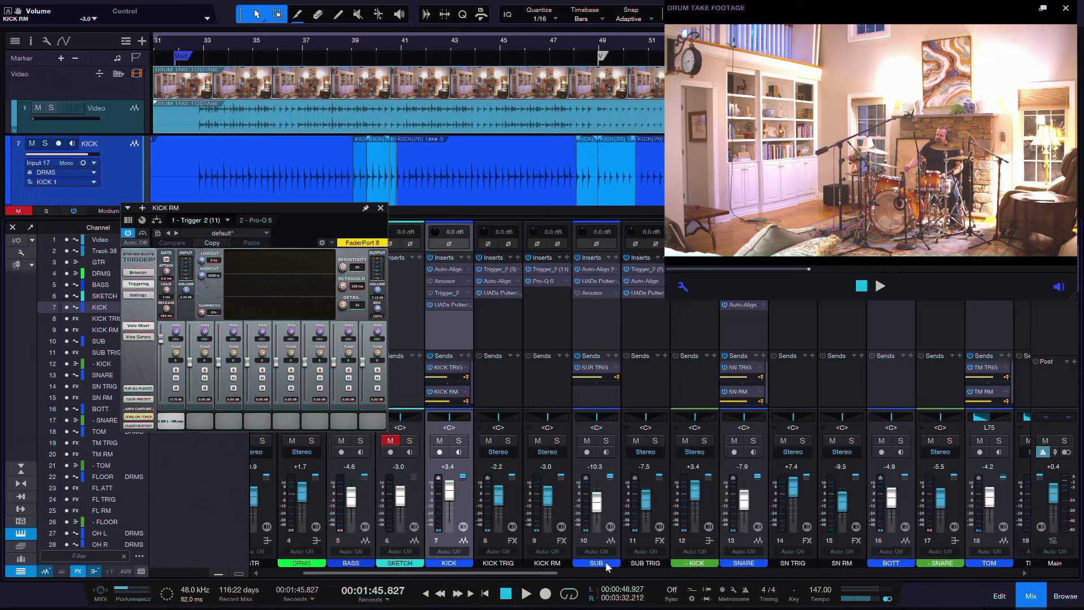
click(381, 209)
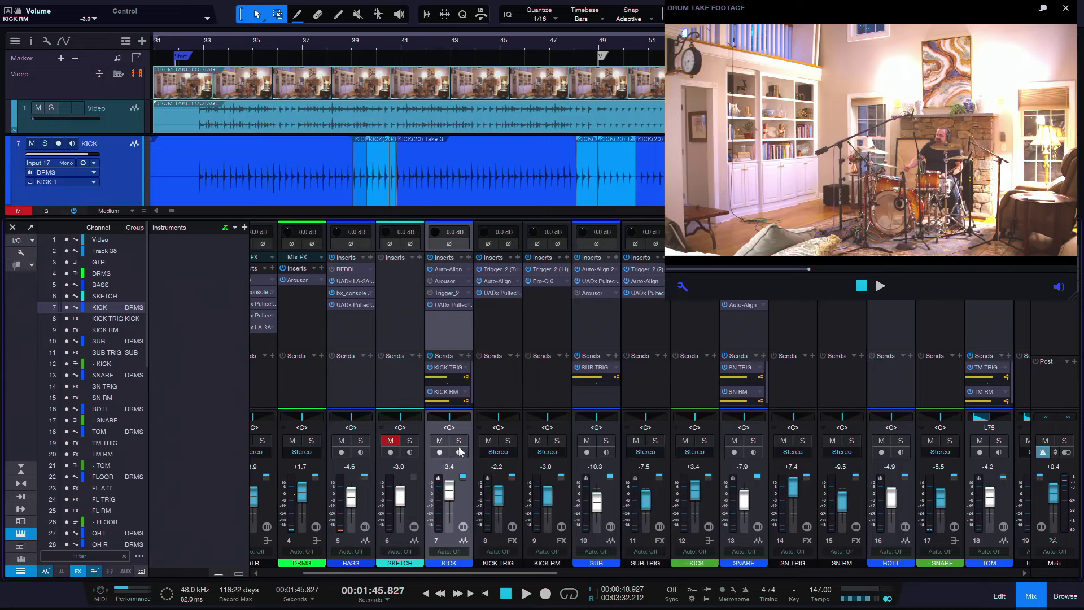
Solo the kick and sub channels feeding the - KICK bus, and move the playhead to just before bar 33
click(499, 334)
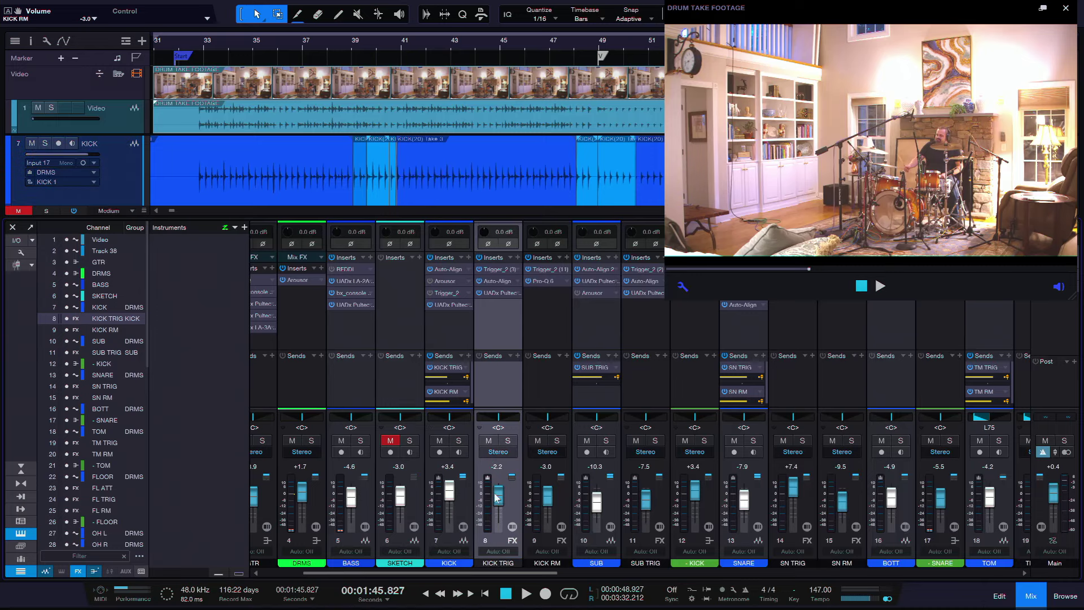
click(197, 45)
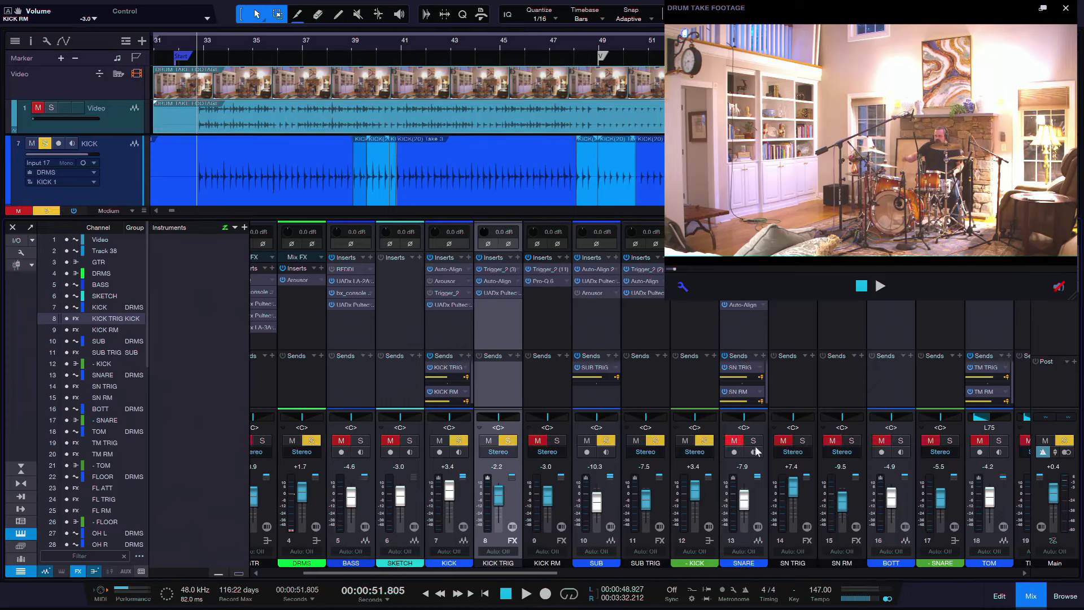
click(691, 319)
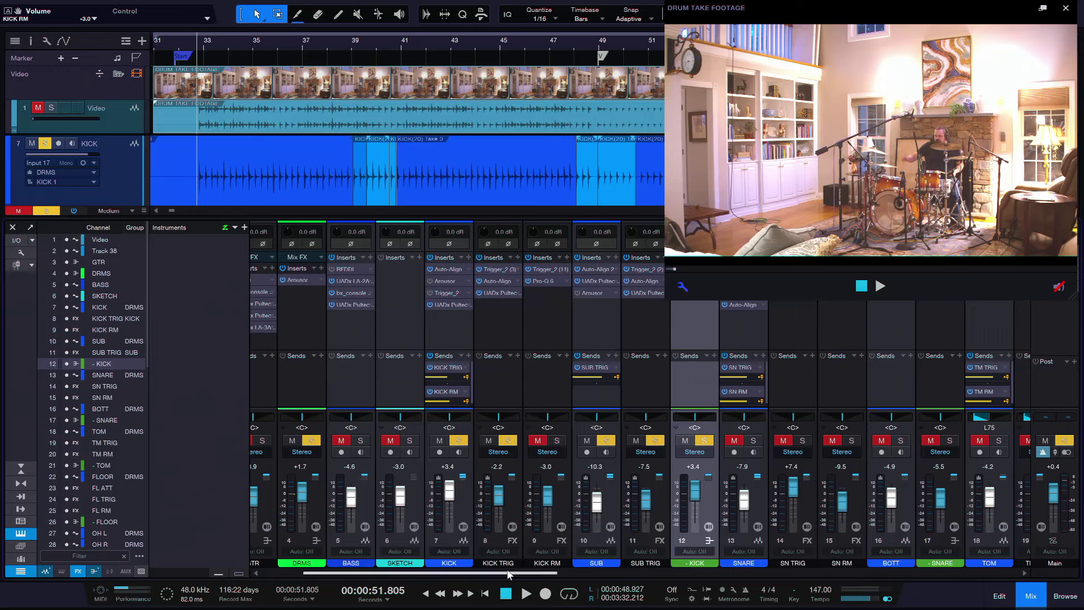
Reveal the mixer's channel routing and examine where KICK, KICK TRIG and KICK RM are sent
click(446, 330)
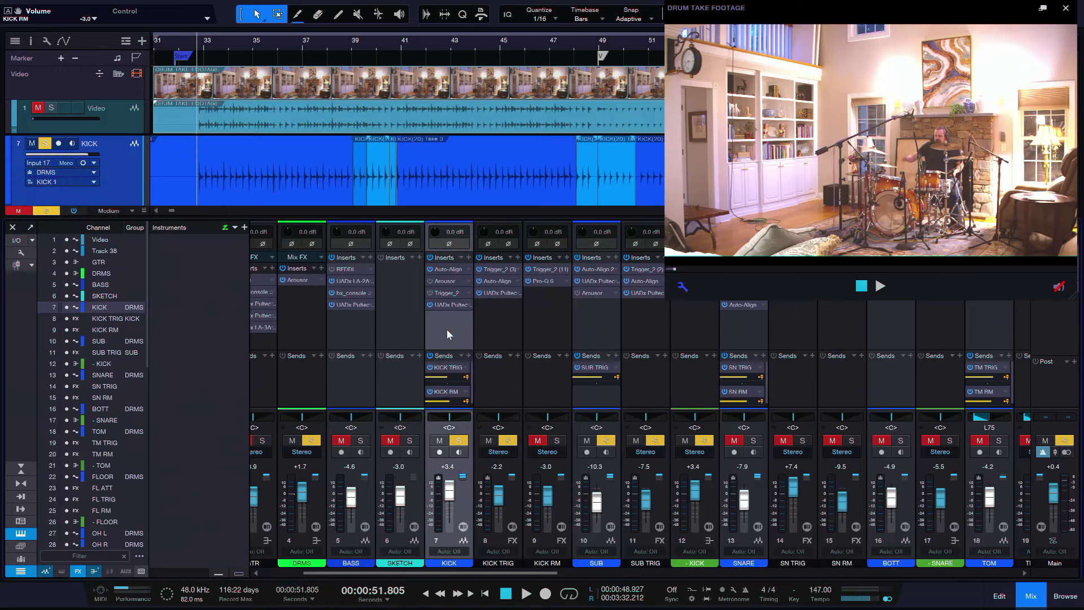
drag(462, 408, 462, 350)
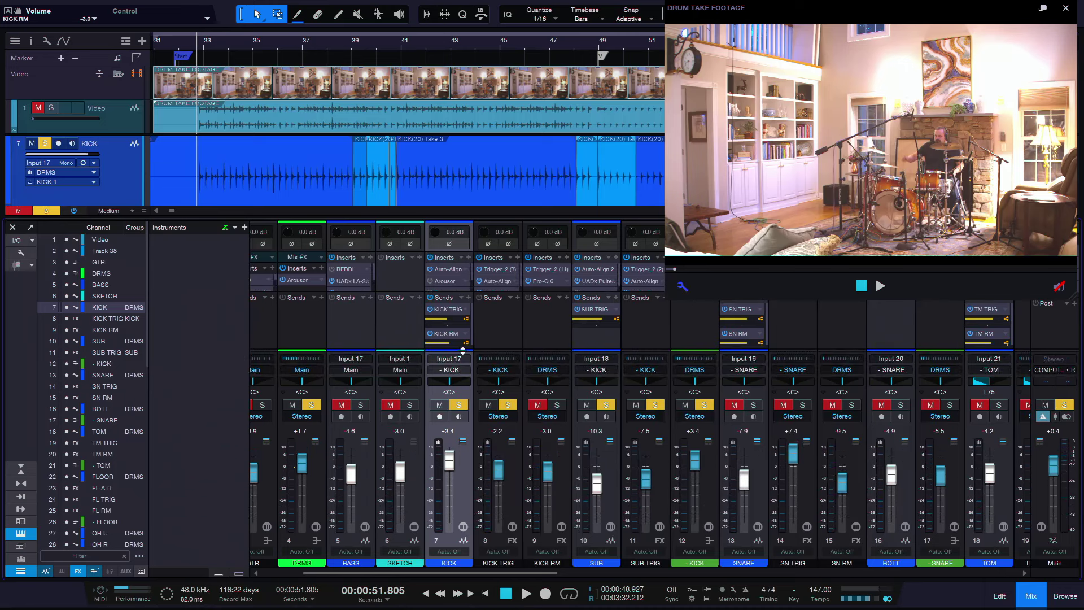
click(498, 339)
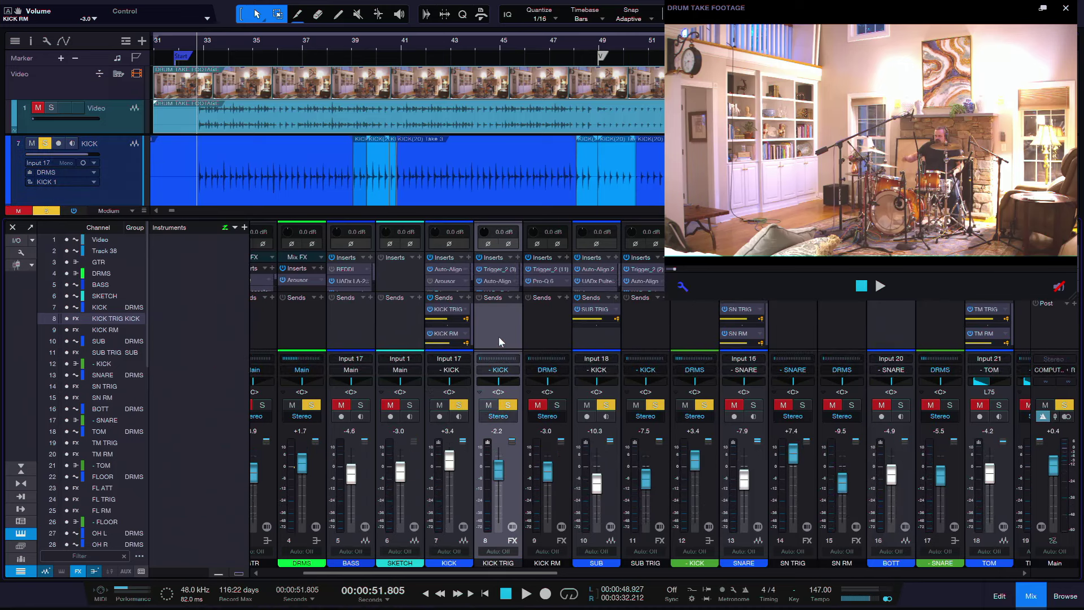
click(533, 347)
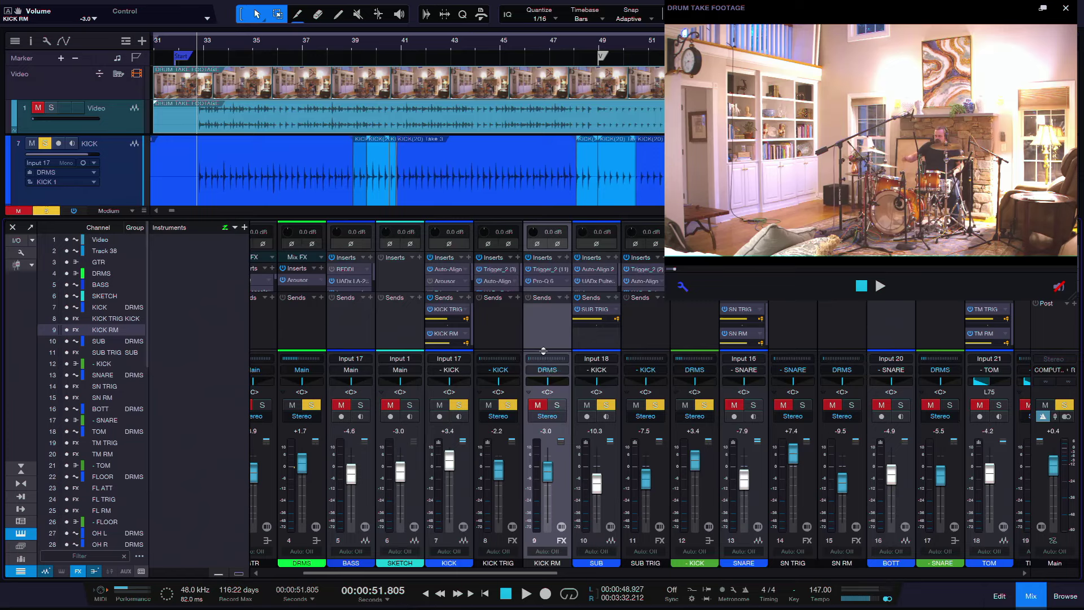
drag(543, 350, 539, 296)
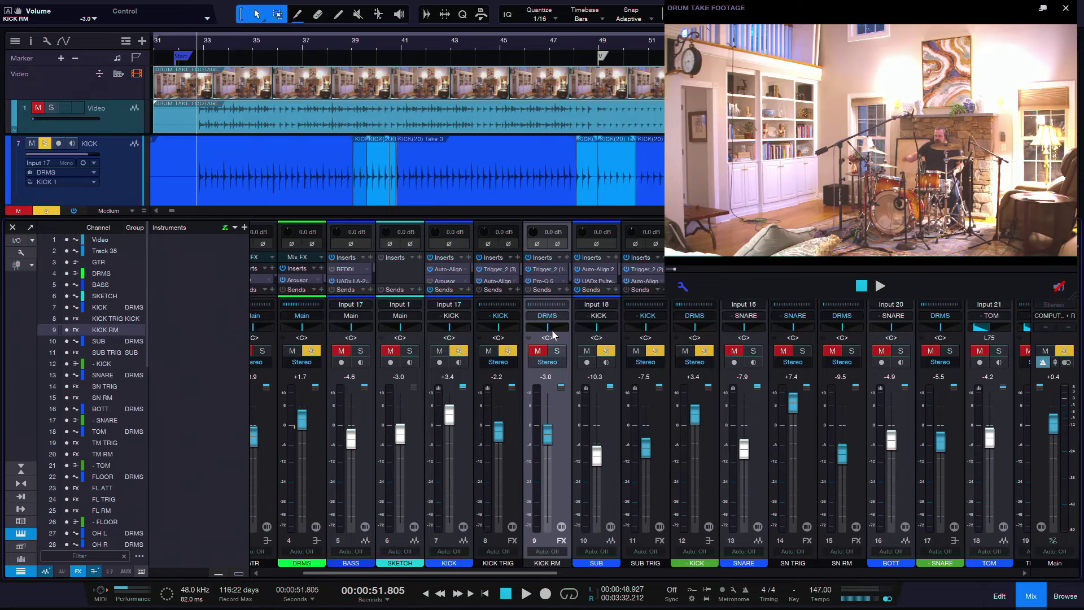
drag(566, 295, 564, 395)
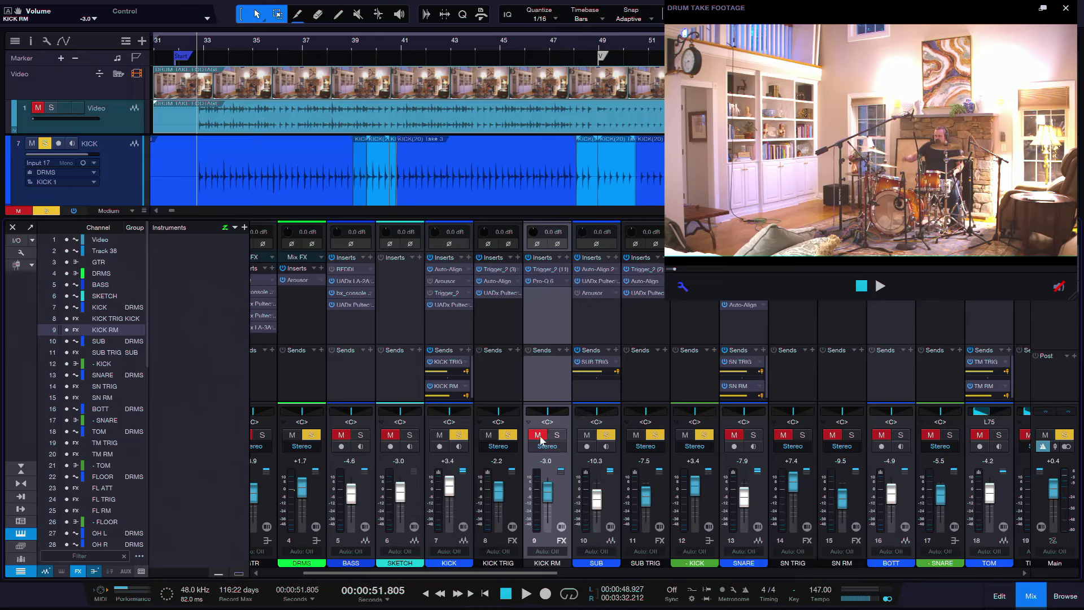
click(556, 435)
click(543, 436)
Move the drum video window clear of the - KICK bus inserts and view its UADx 1176 Rev A Compressor
drag(740, 17, 819, 5)
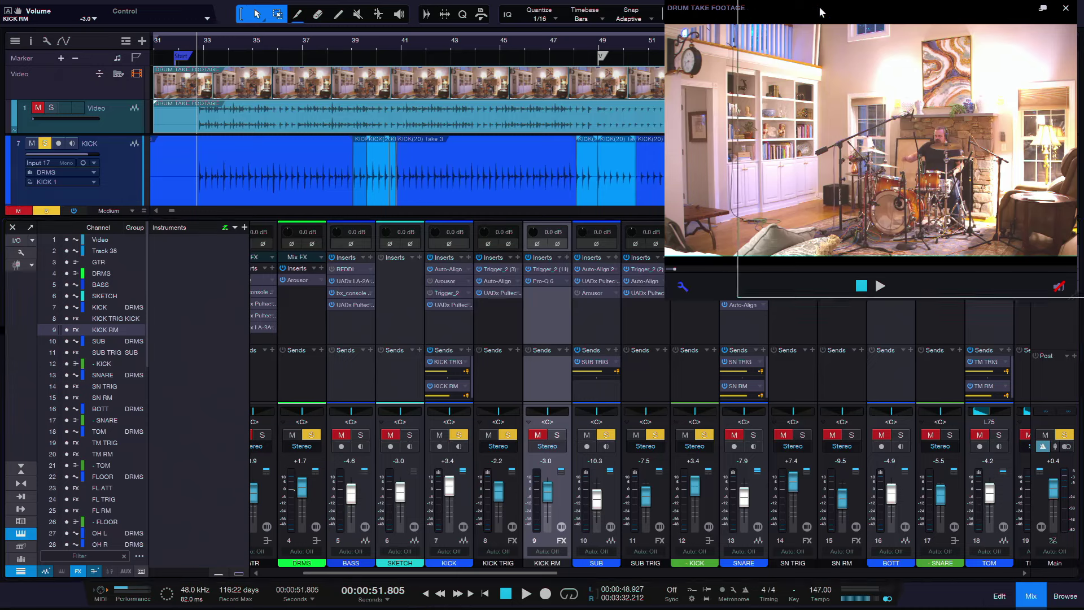
click(690, 276)
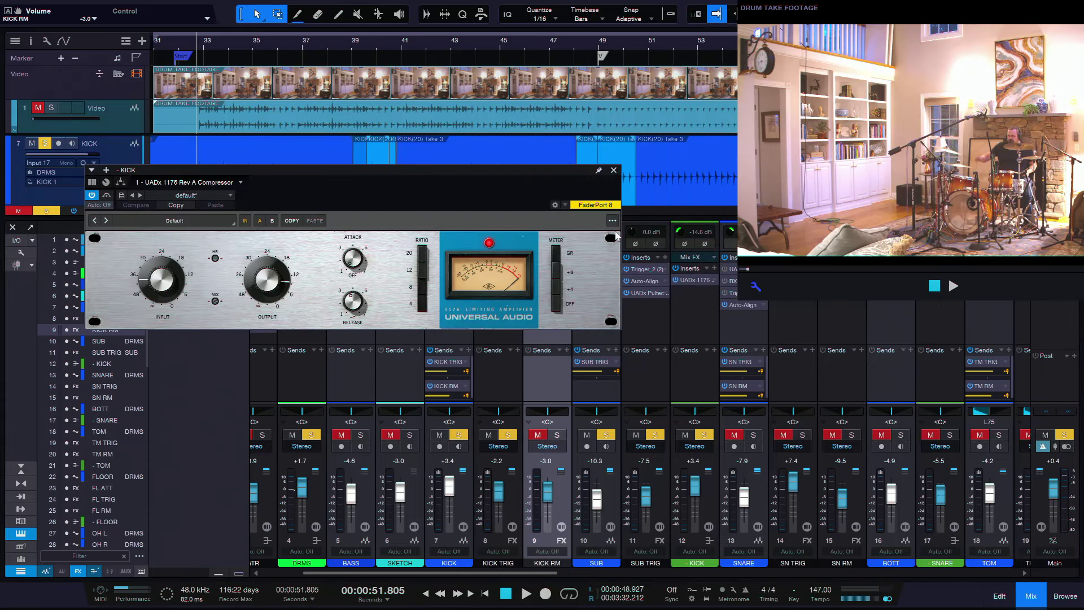
click(613, 170)
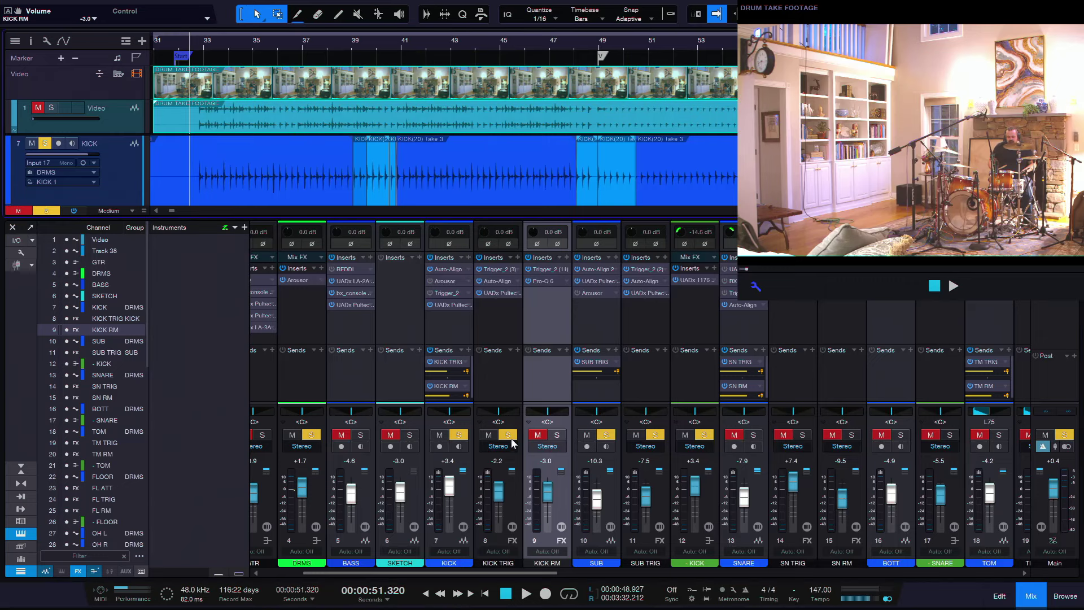
During playback, audition KICK TRIG at +7.2 dB with the KICK, SUB and SUB TRIG faders fully down
key(space)
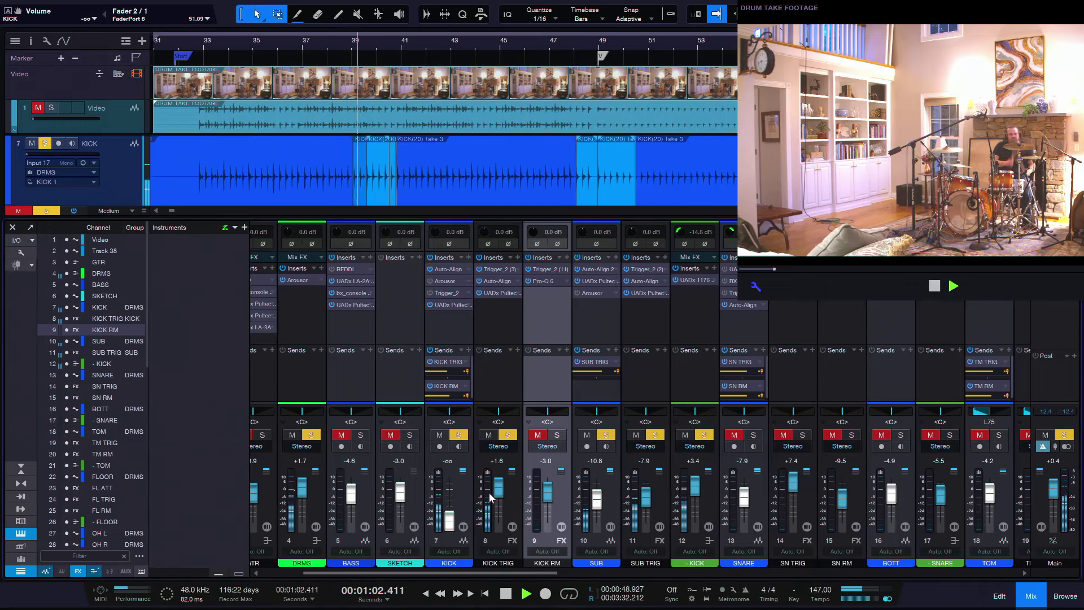
drag(501, 483, 499, 487)
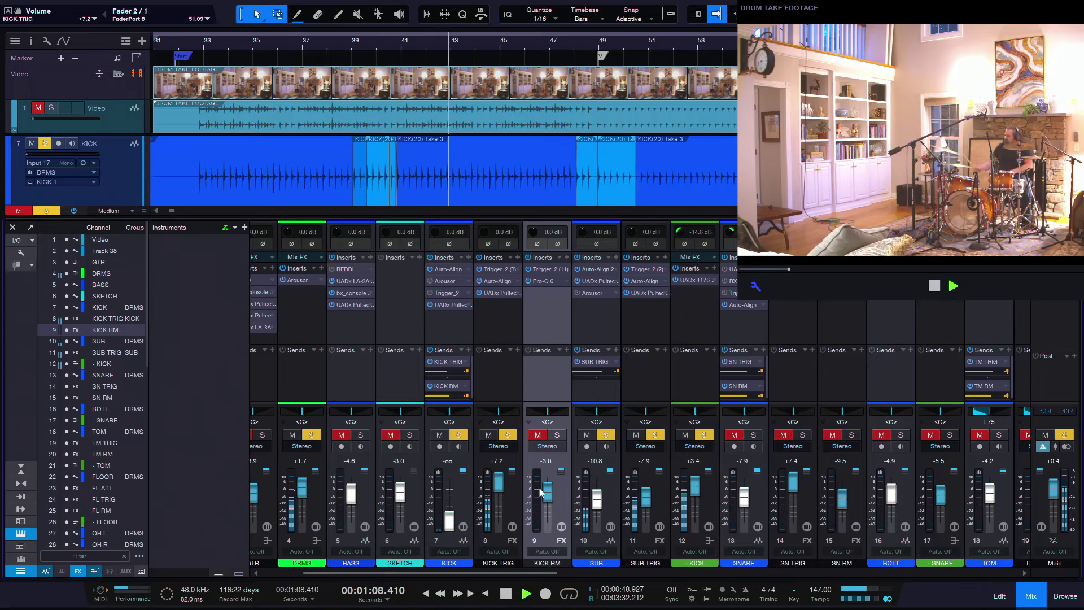
drag(597, 507, 645, 531)
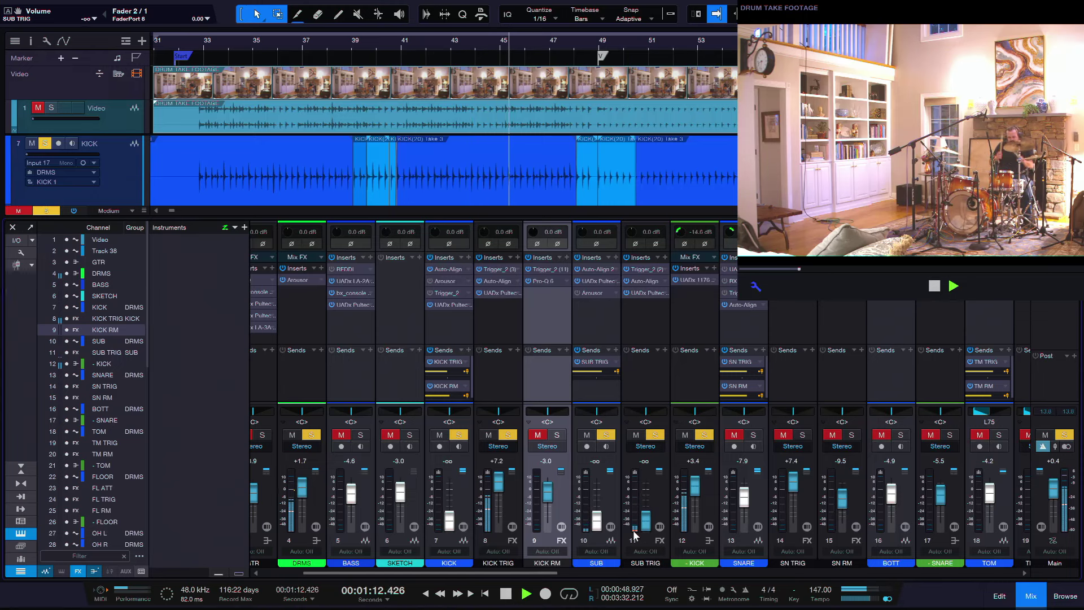
key(space)
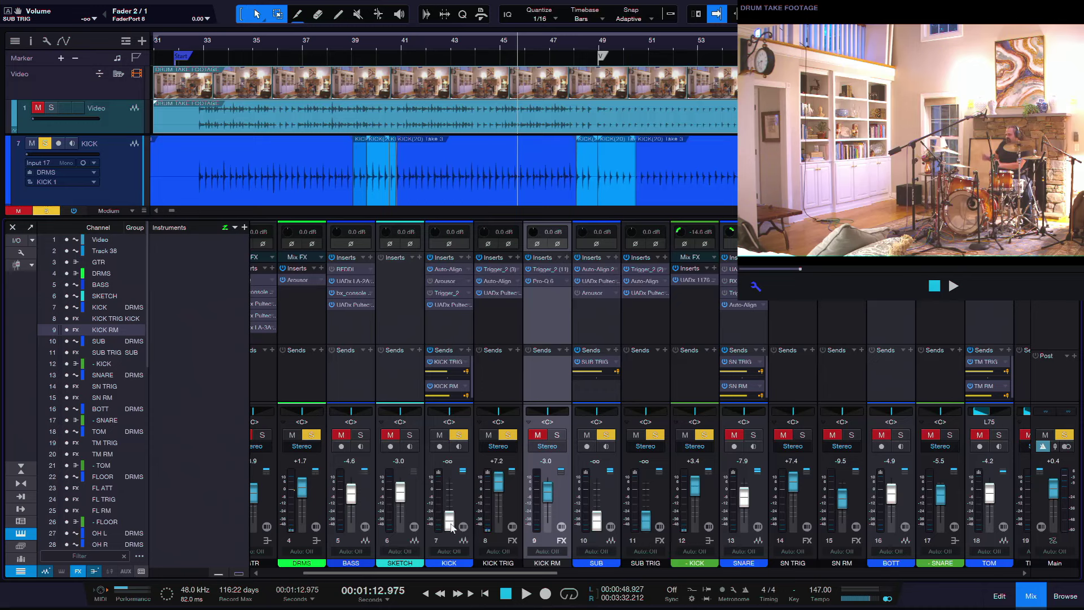
Set KICK to +1.6 dB with KICK TRIG fully down, and play the kick mic from just before bar 33
drag(452, 522, 499, 525)
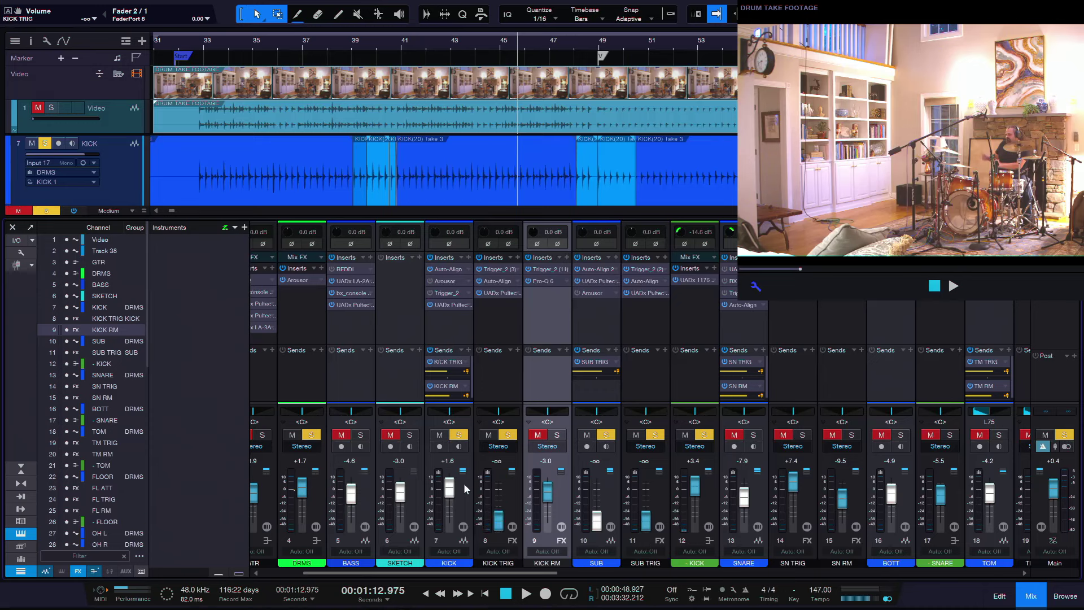
click(197, 45)
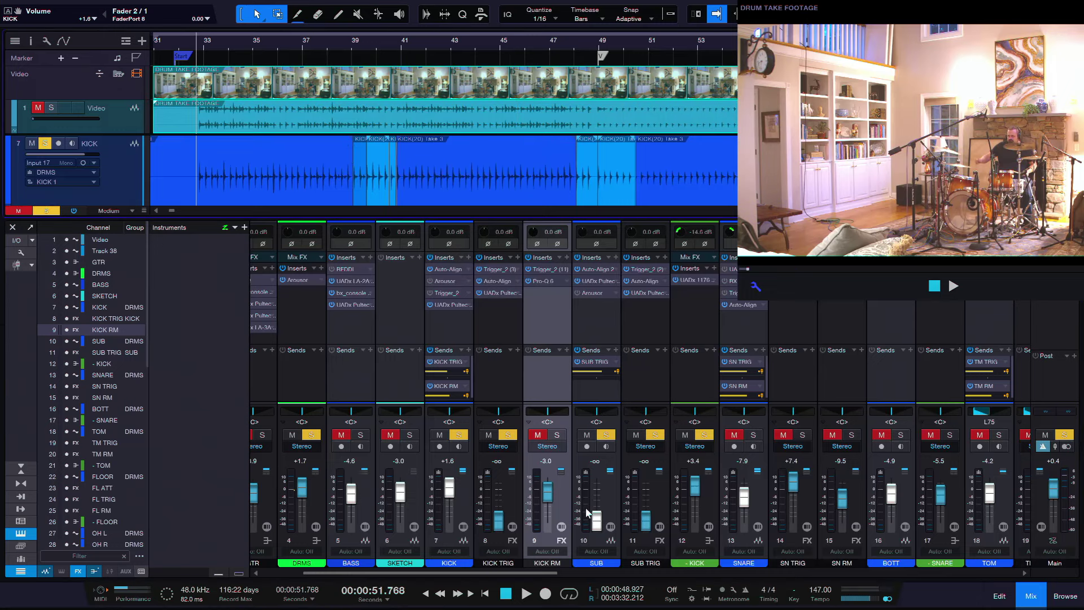
key(space)
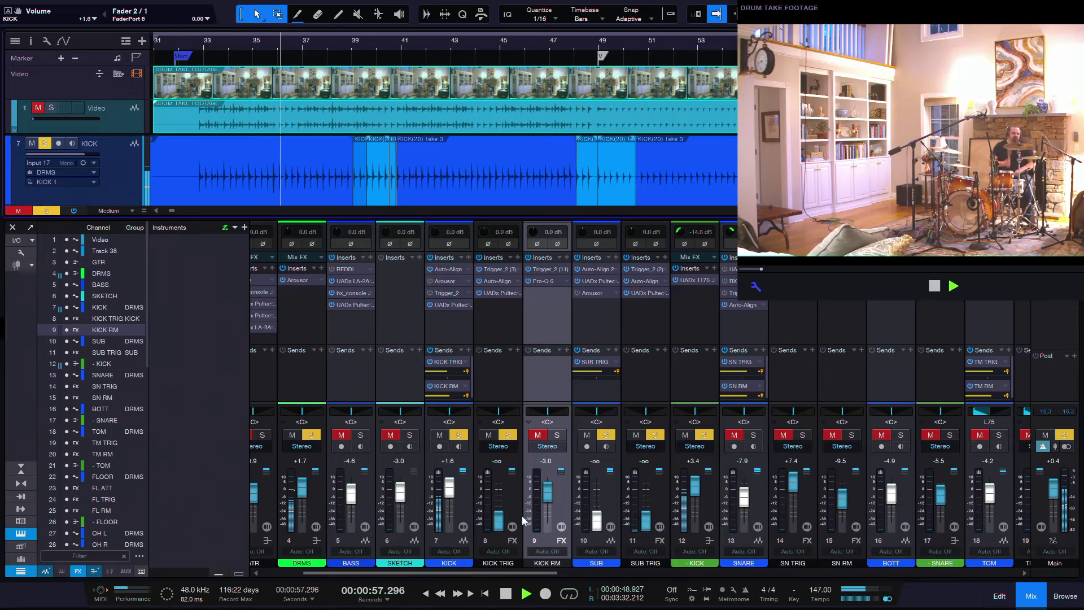
key(space)
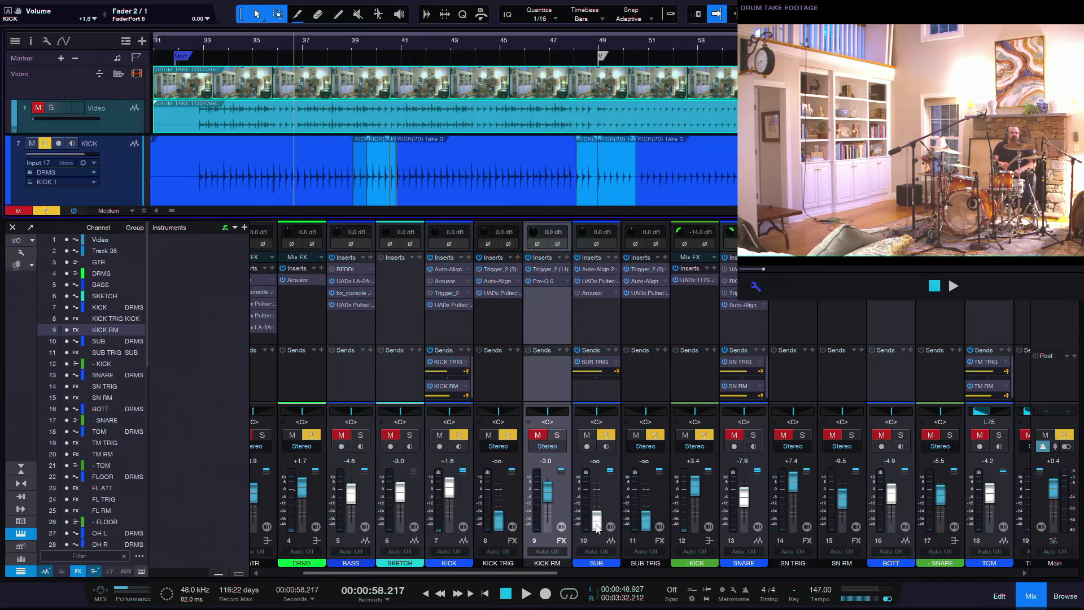
Set SUB to -9.7 dB and SUB TRIG to -0.7 dB, and view the UADx Pultec EQP-1A EQ on SUB TRIG
drag(599, 523, 598, 501)
drag(651, 526, 649, 495)
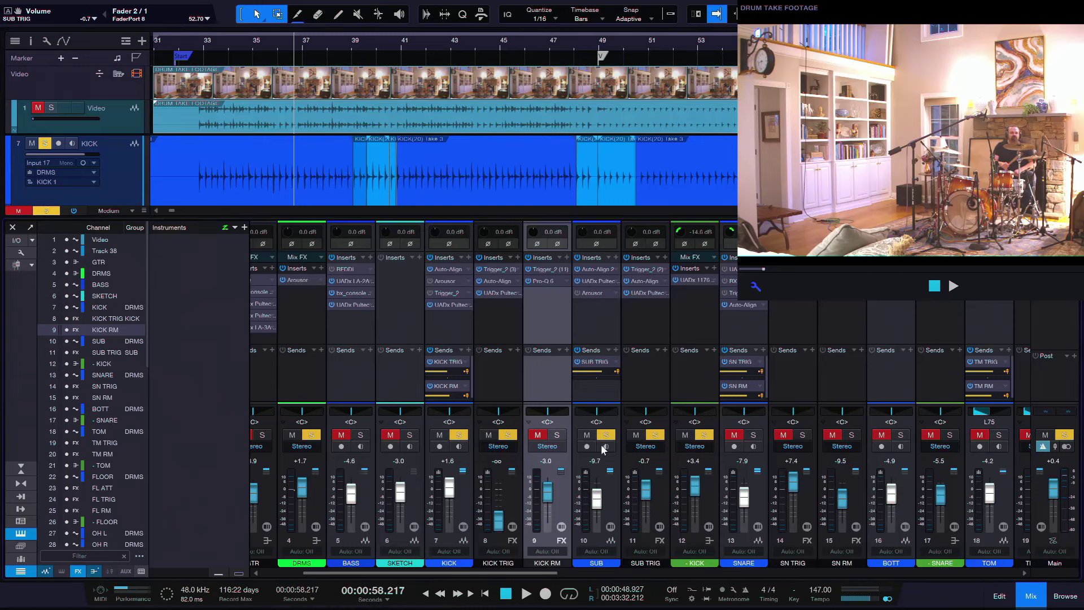
click(638, 292)
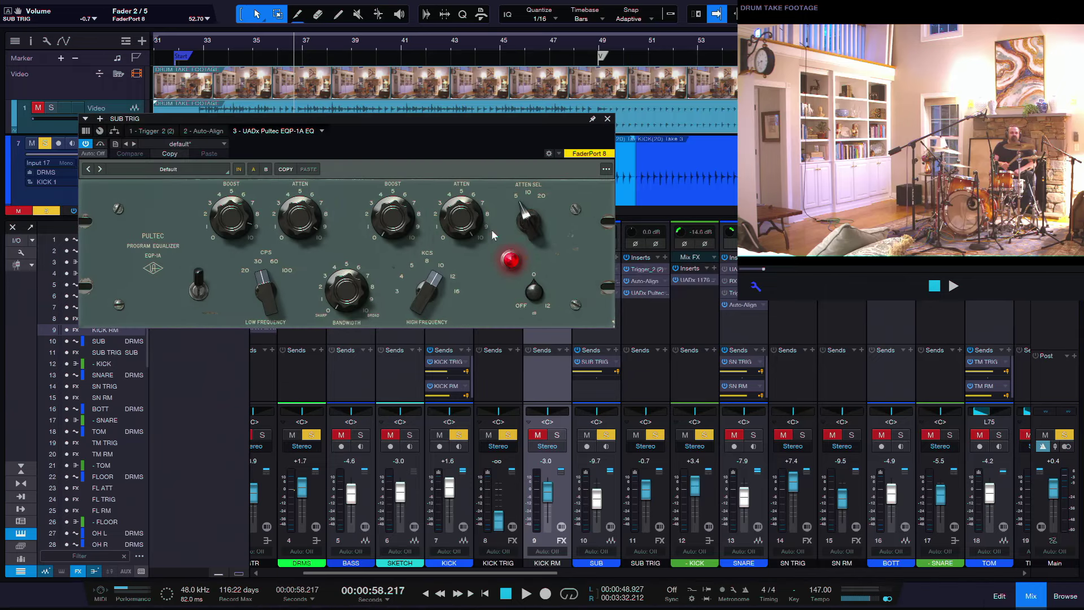
click(607, 119)
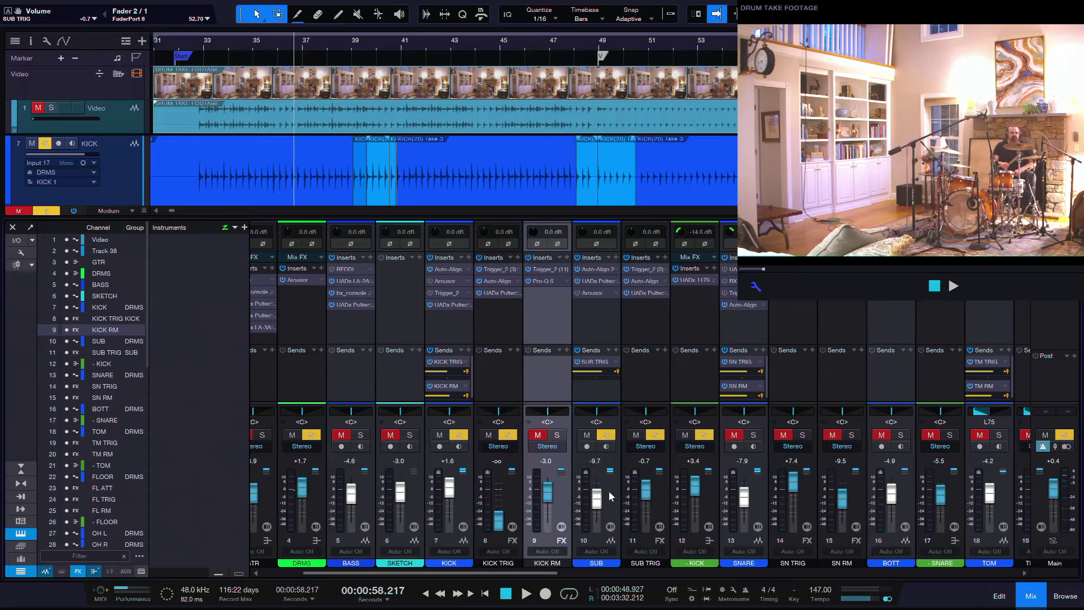
During playback, audition SUB alone at +9.4 dB, and SUB TRIG alone at +0.4 dB with SUB fully down
key(space)
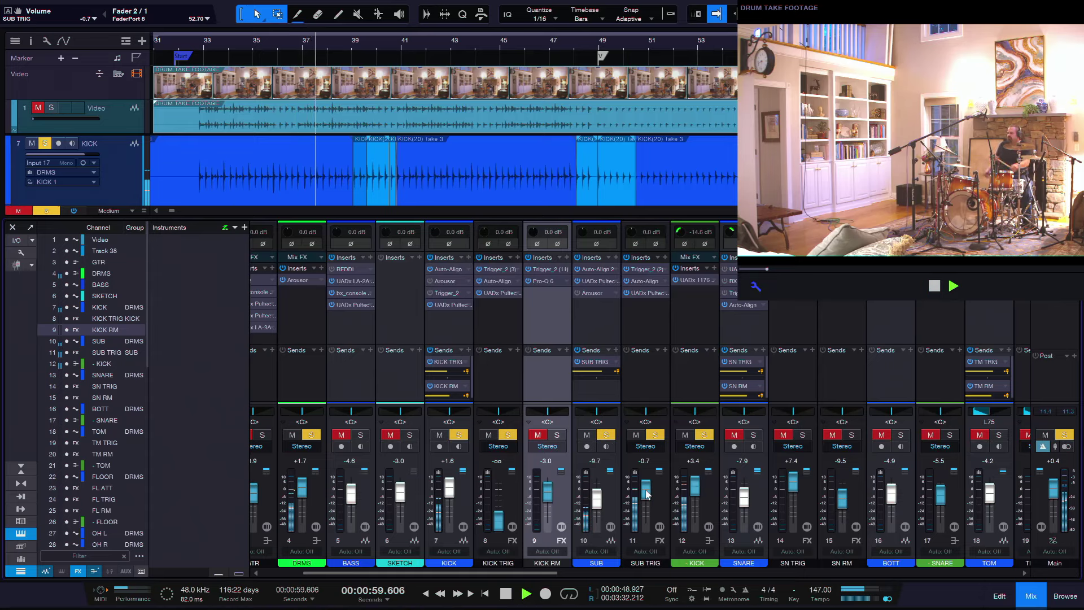
drag(647, 494, 638, 562)
drag(597, 500, 596, 480)
click(605, 435)
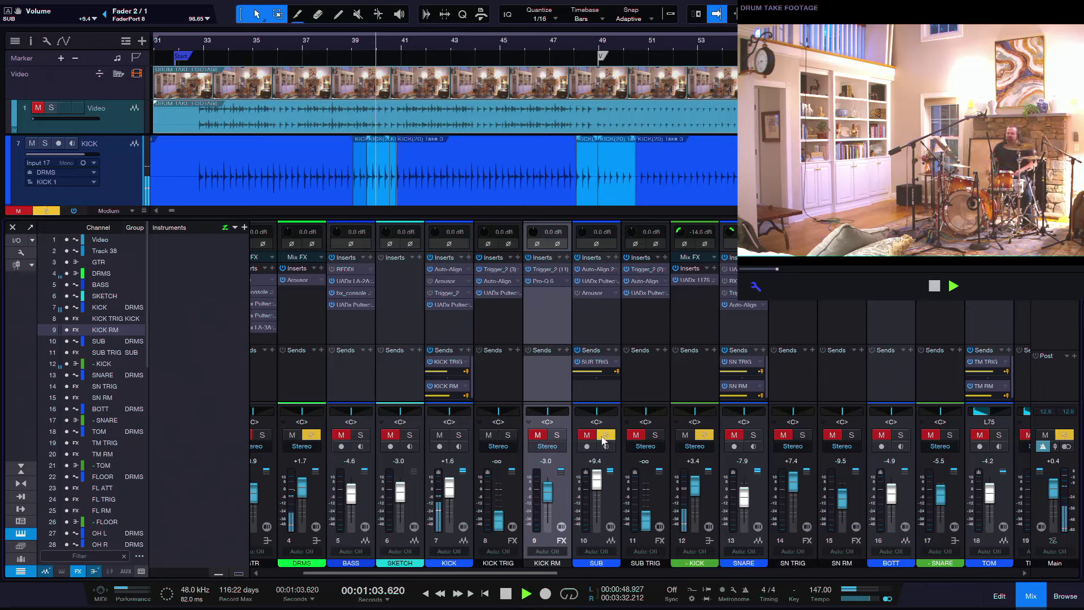
drag(600, 481, 598, 525)
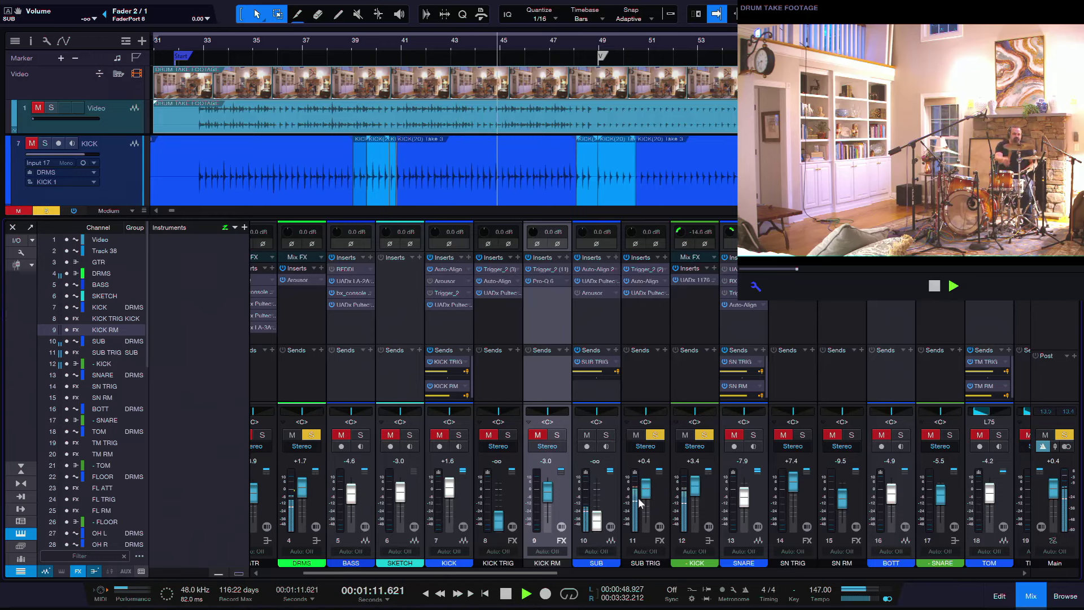
Stop playback, clear the SUB TRIG solo, and set SUB to -12.8 dB and SUB TRIG to +0.4 dB
key(space)
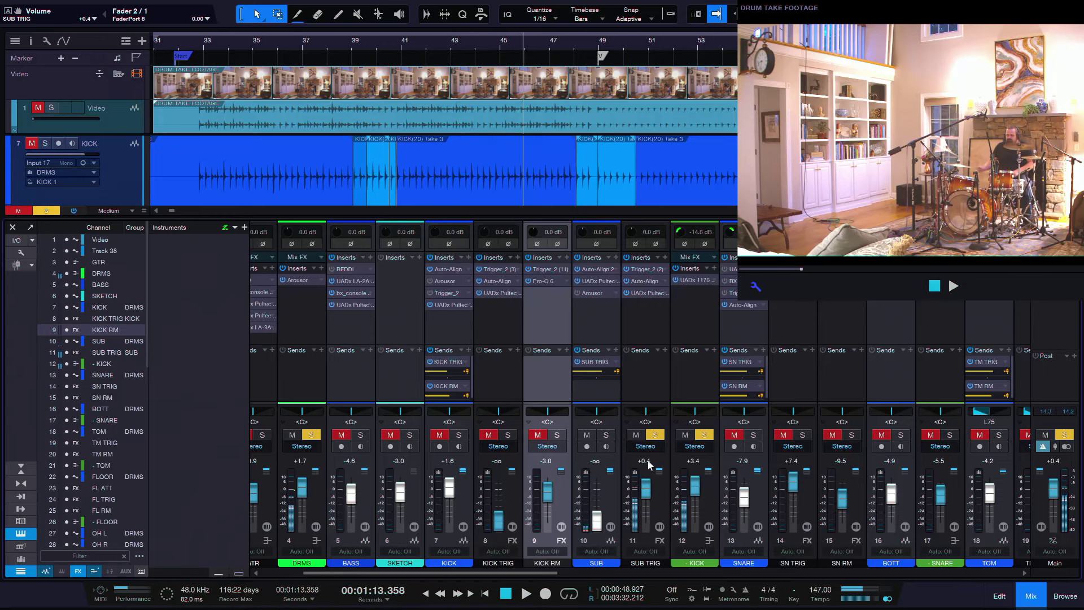
click(654, 434)
drag(601, 520, 648, 501)
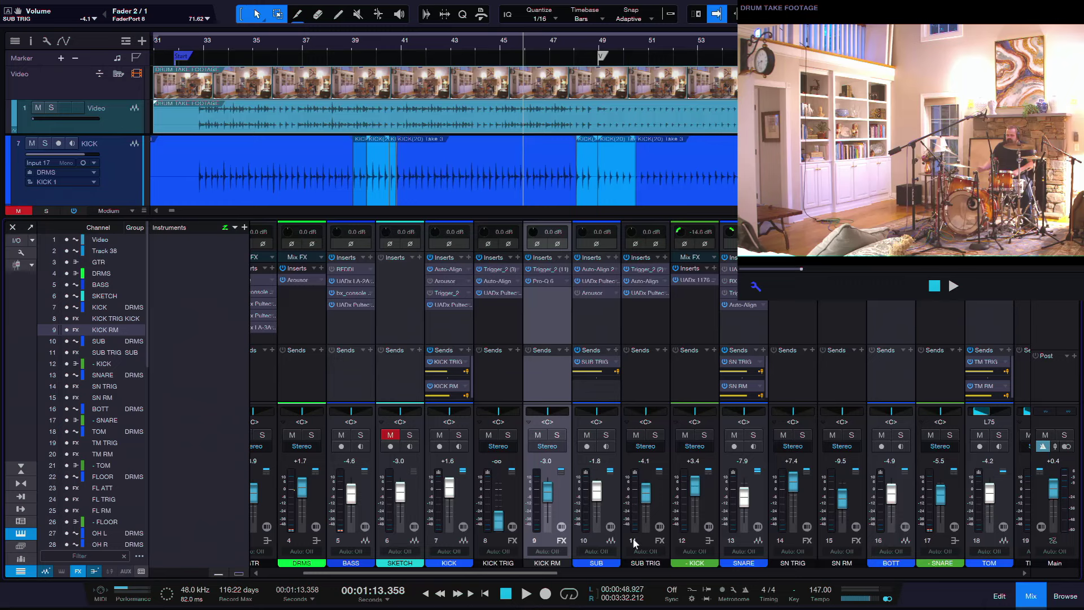
drag(599, 498, 642, 500)
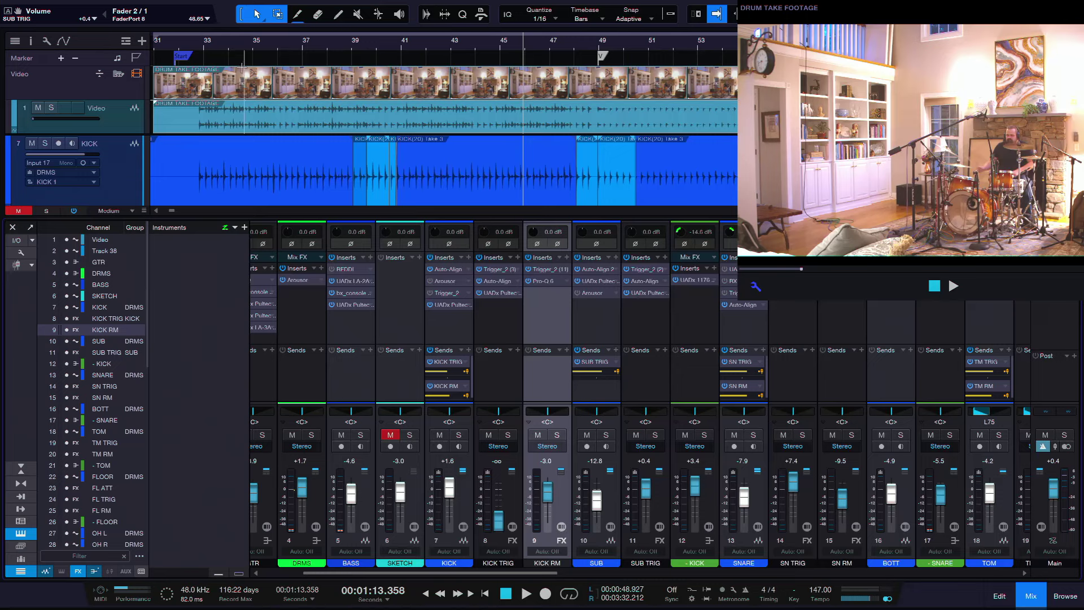
Play the full mix and lower SUB to -15.0 dB and SUB TRIG to -1.8 dB before stopping
key(space)
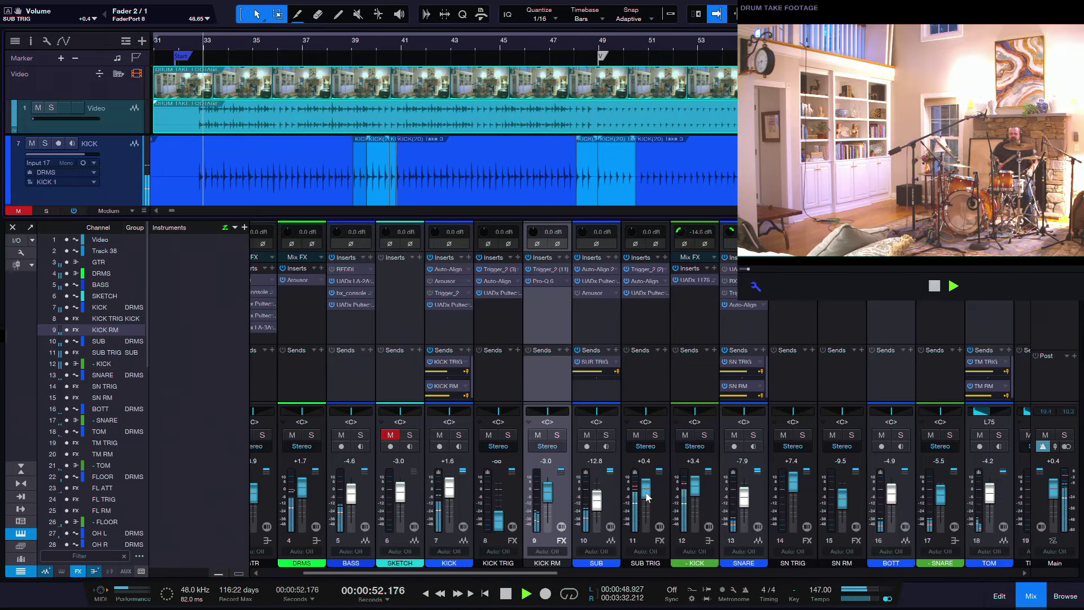
drag(653, 488, 645, 494)
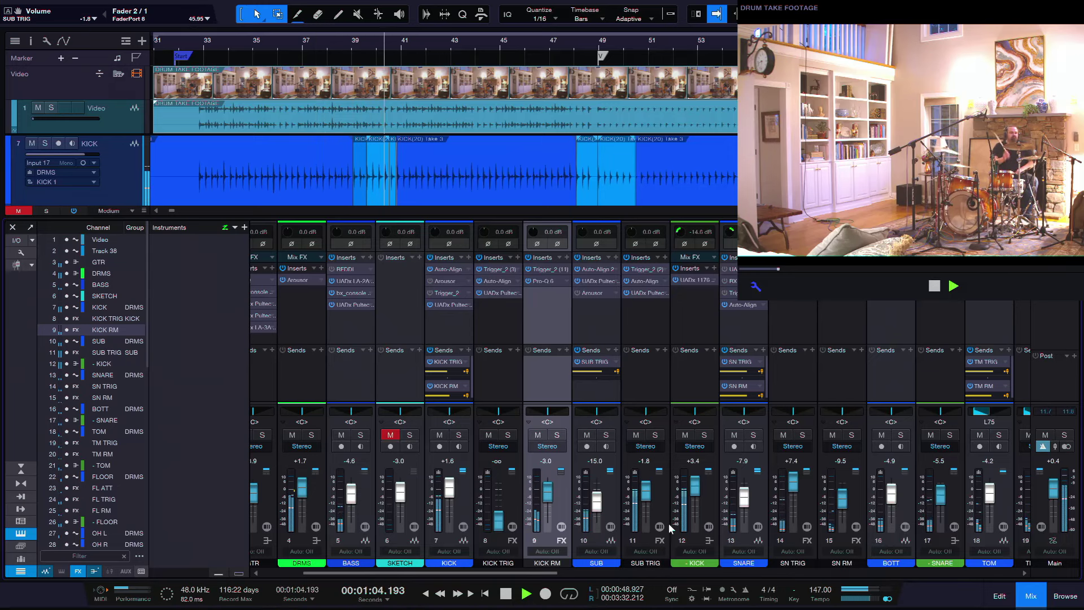
key(space)
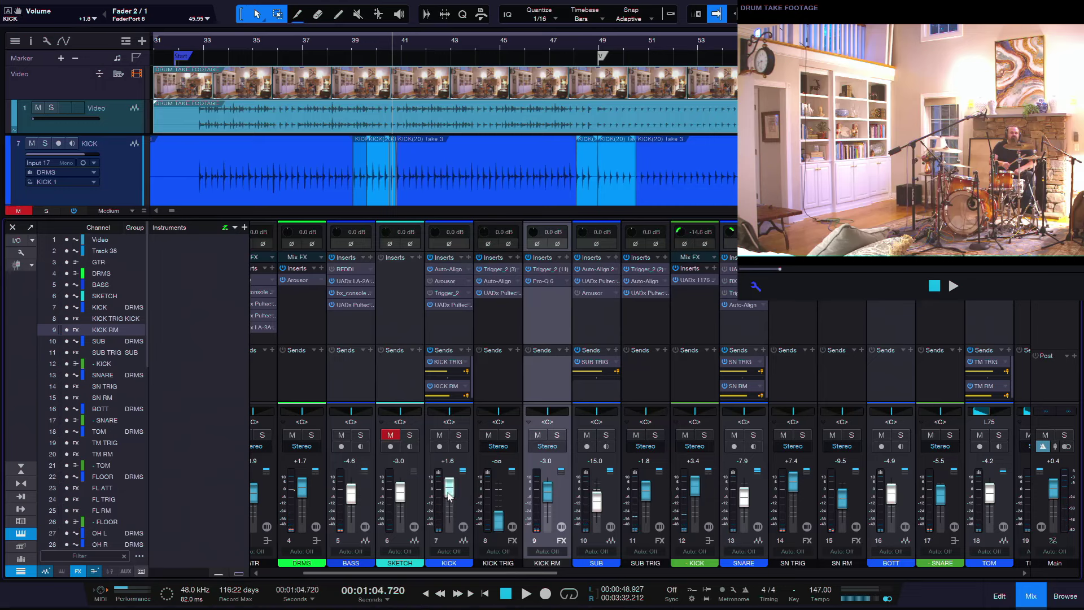
Set KICK to -0.1 dB, KICK TRIG to -3.5 dB and KICK RM to -1.3 dB, and resume playback
drag(499, 519, 456, 496)
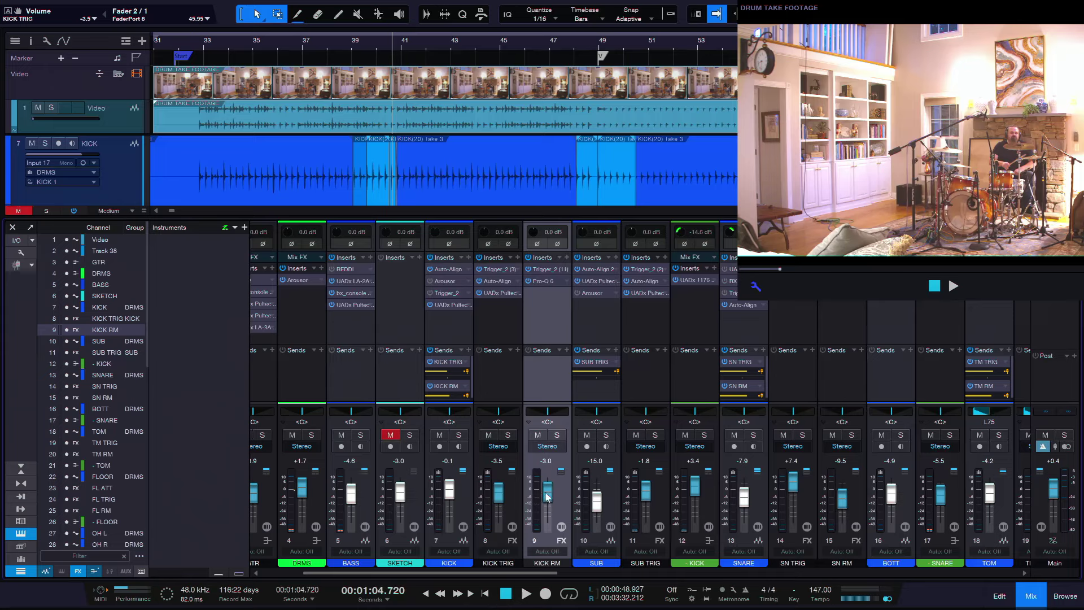
drag(546, 495, 548, 499)
key(space)
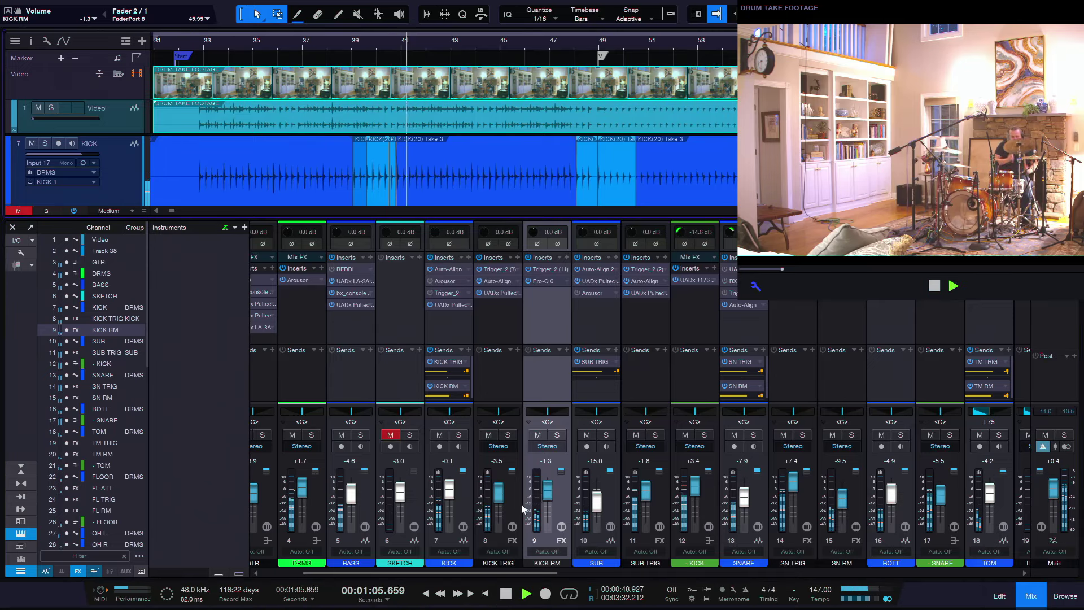
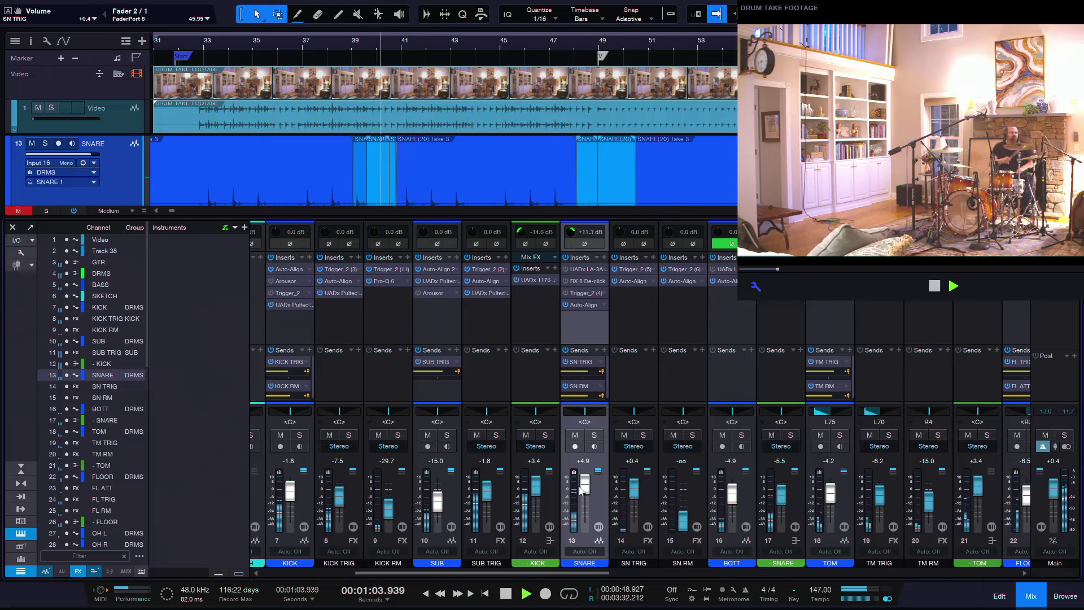
Audition SN TRIG at +10.0 dB with SNARE at -57.7 dB, and rebalance SNARE to -0.7 dB and SN TRIG to +3.8 dB
scroll(632, 495, up, 4)
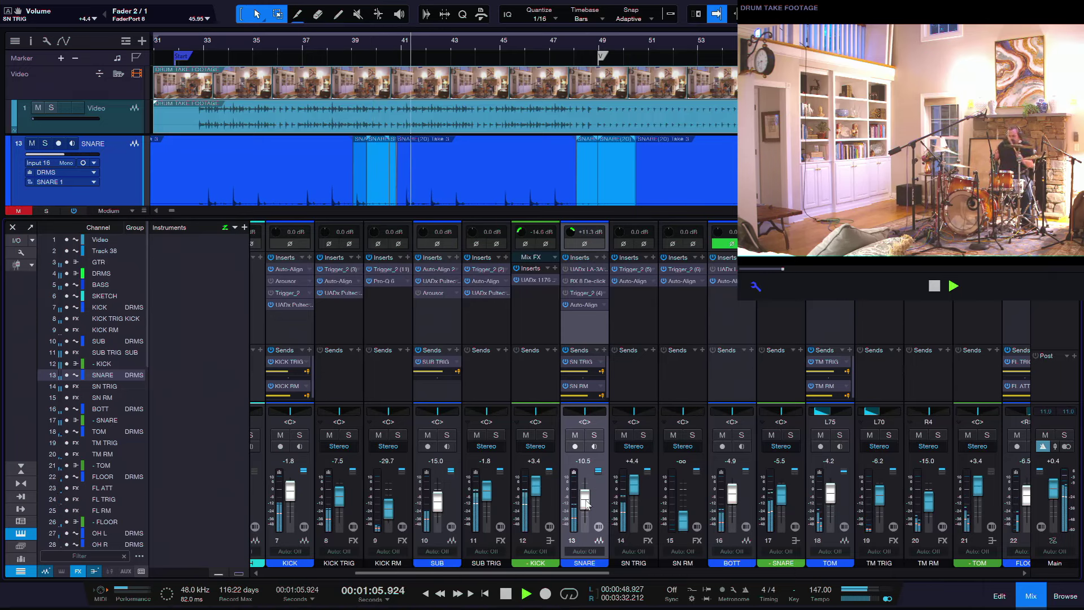
scroll(633, 489, up, 5)
scroll(635, 484, down, 1)
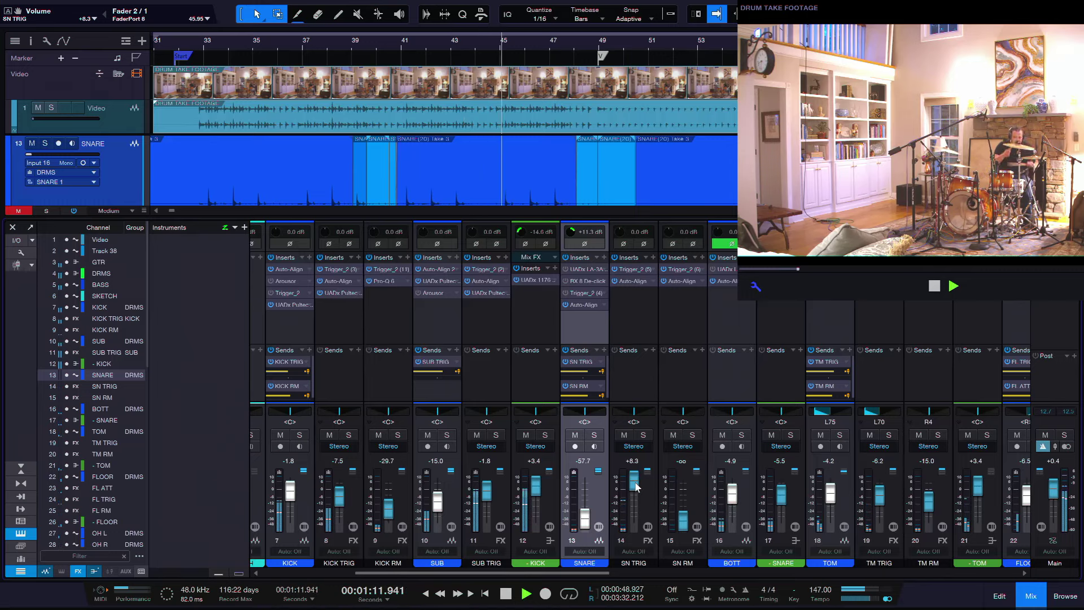
drag(633, 489, 633, 493)
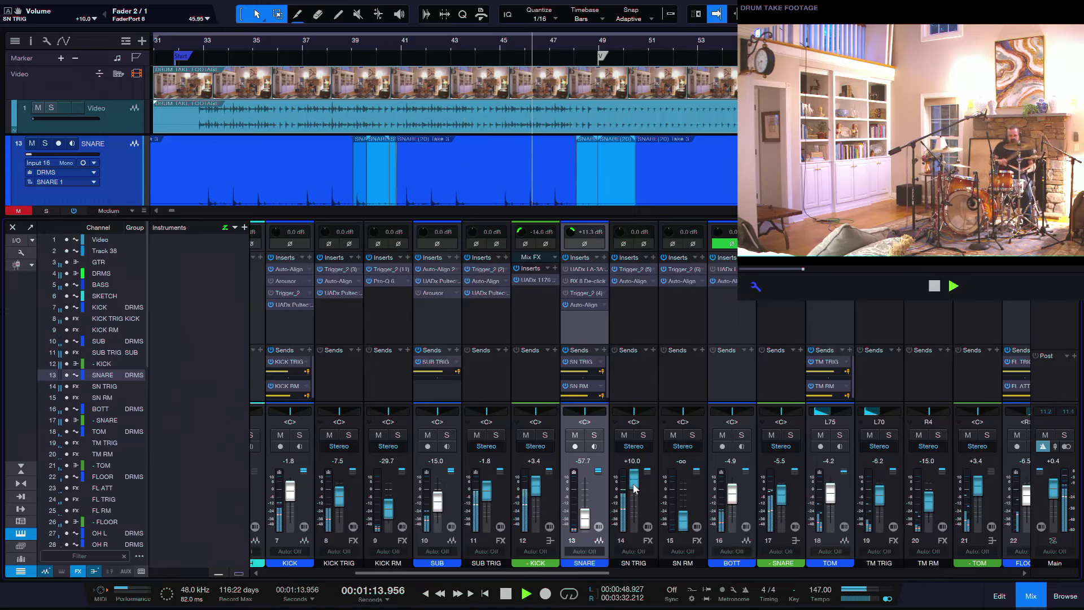
key(space)
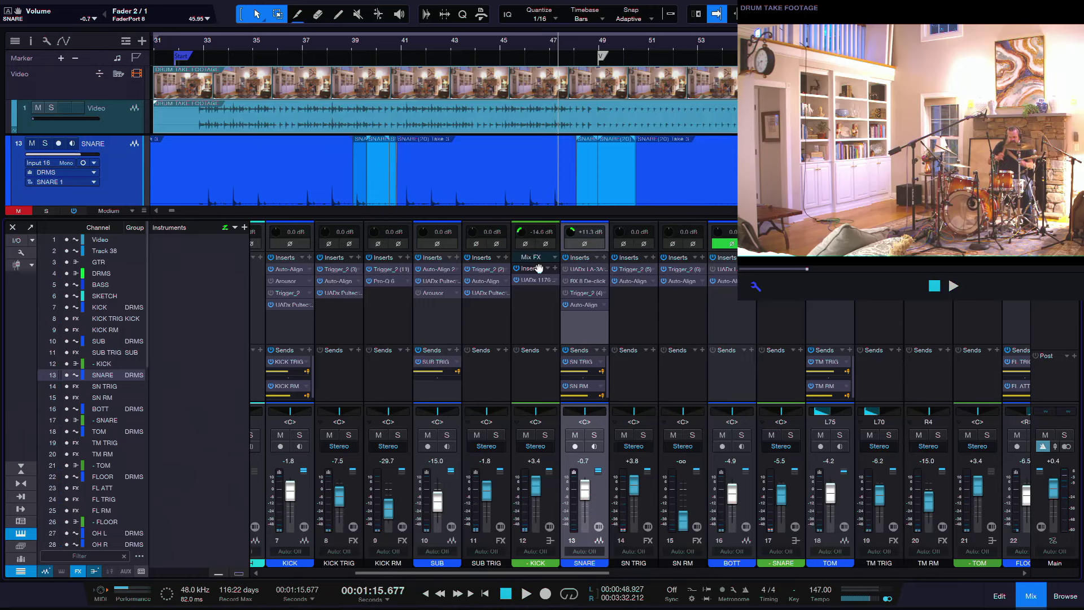
Play from the Start marker and set SNARE to -1.8 dB and SN TRIG to +5.5 dB
click(182, 51)
key(space)
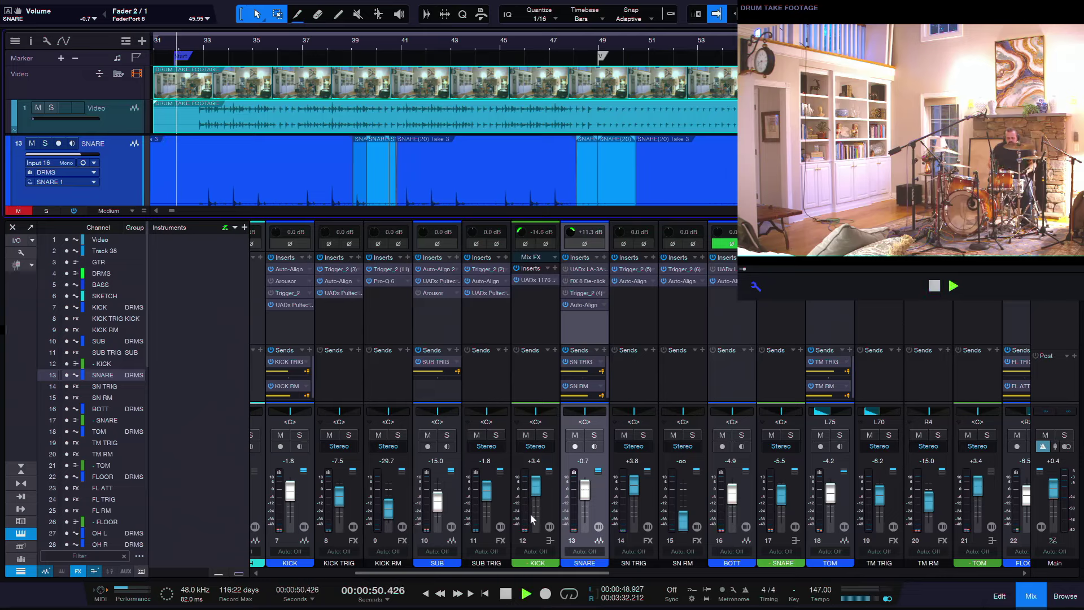
drag(636, 490, 587, 495)
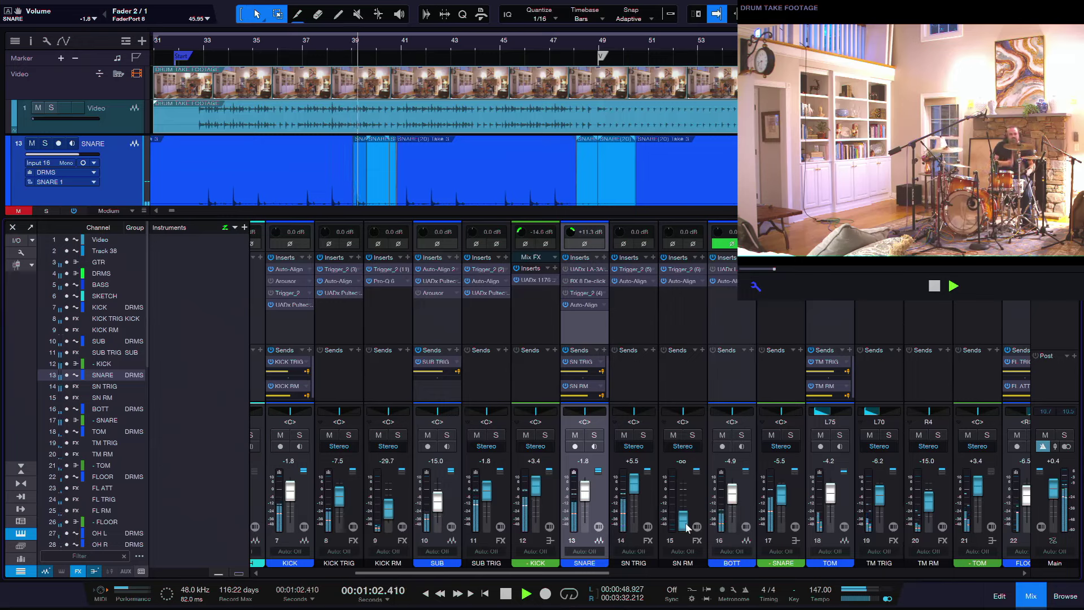
Audition SN RM at +1.0 dB during playback, lower it to -5.2 dB and stop
drag(682, 517, 681, 495)
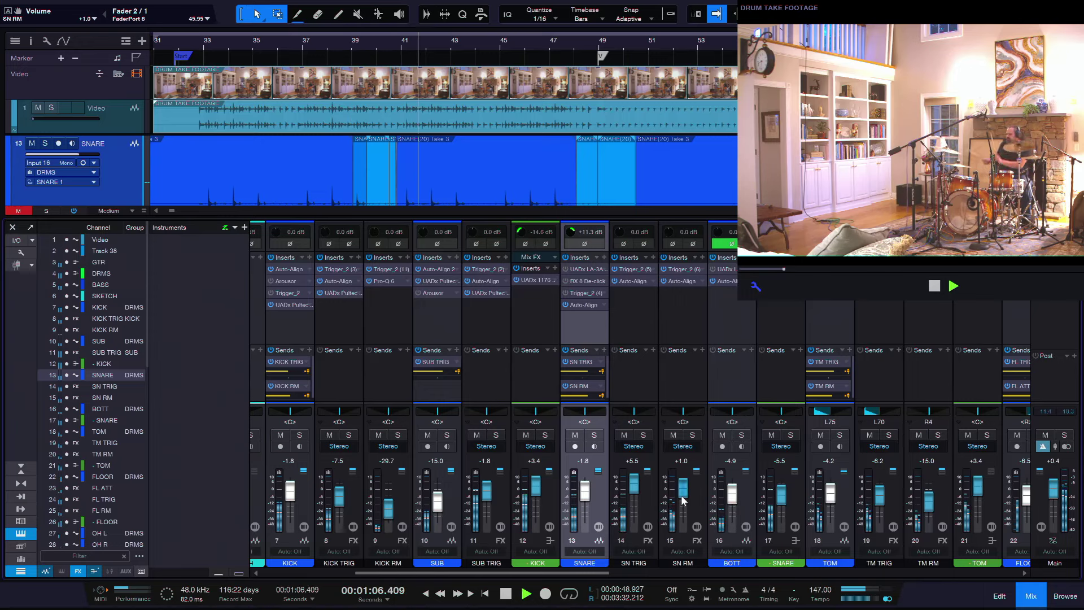
drag(681, 496, 681, 500)
key(space)
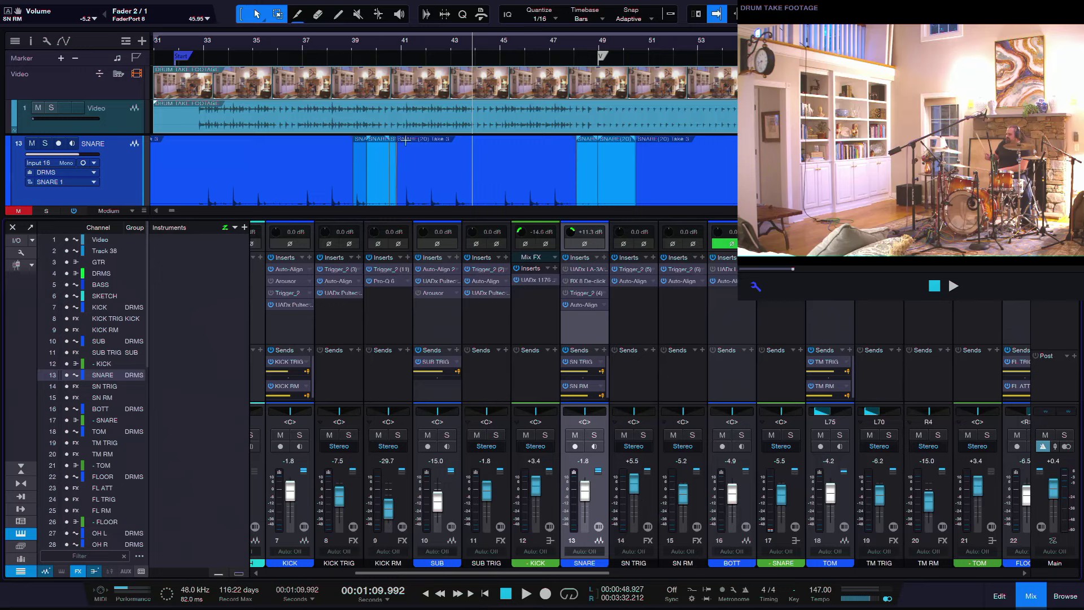
Play from the song's start section and audition the room triggers with SN RM at -0.1 dB and KICK RM at +5.5 dB
key(space)
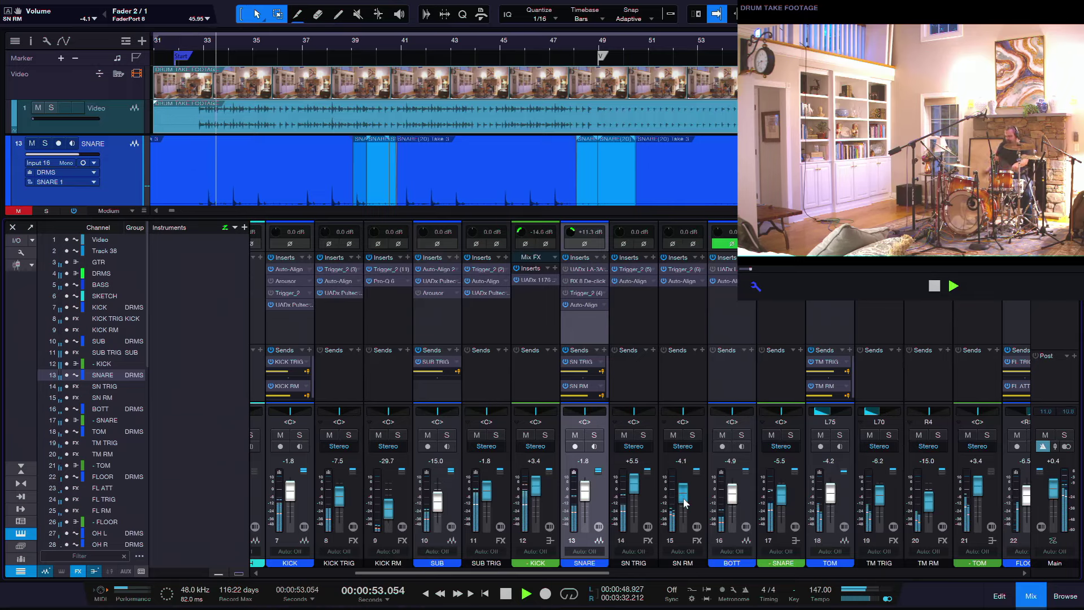
drag(683, 497, 681, 496)
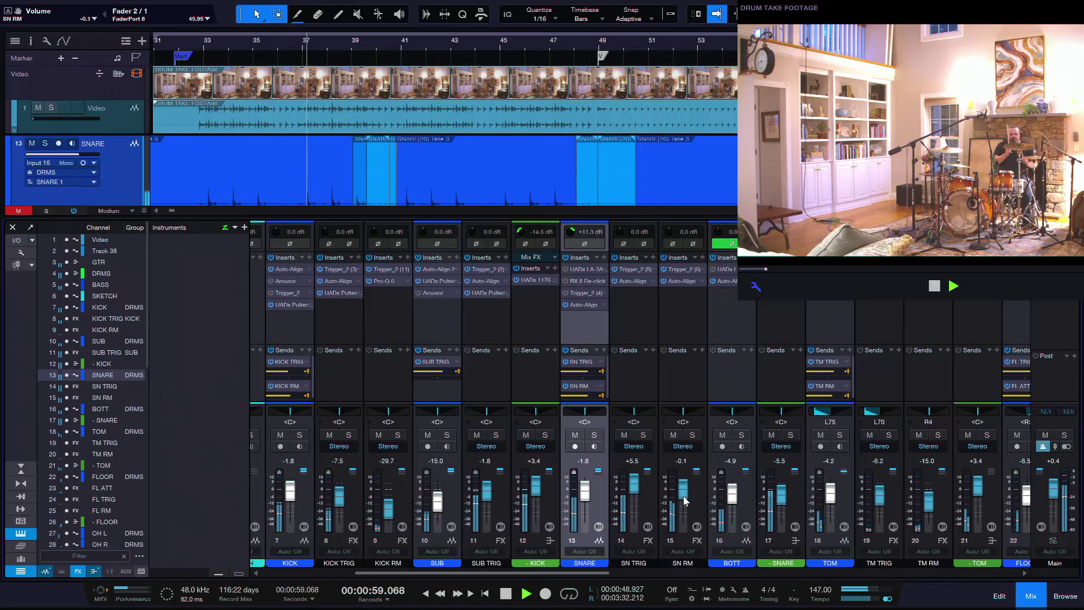
drag(389, 512, 390, 488)
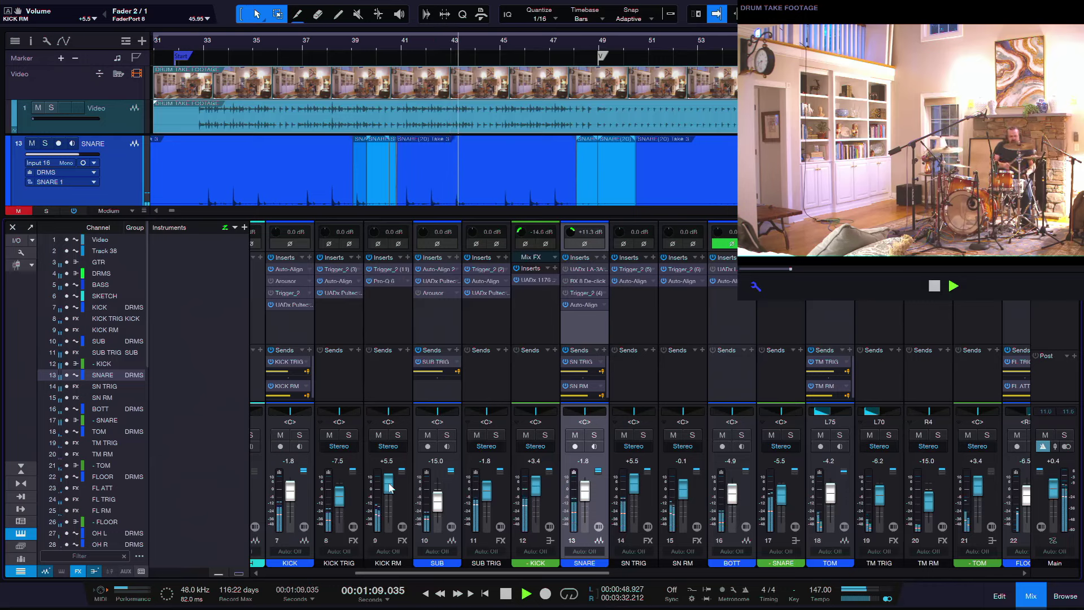
key(space)
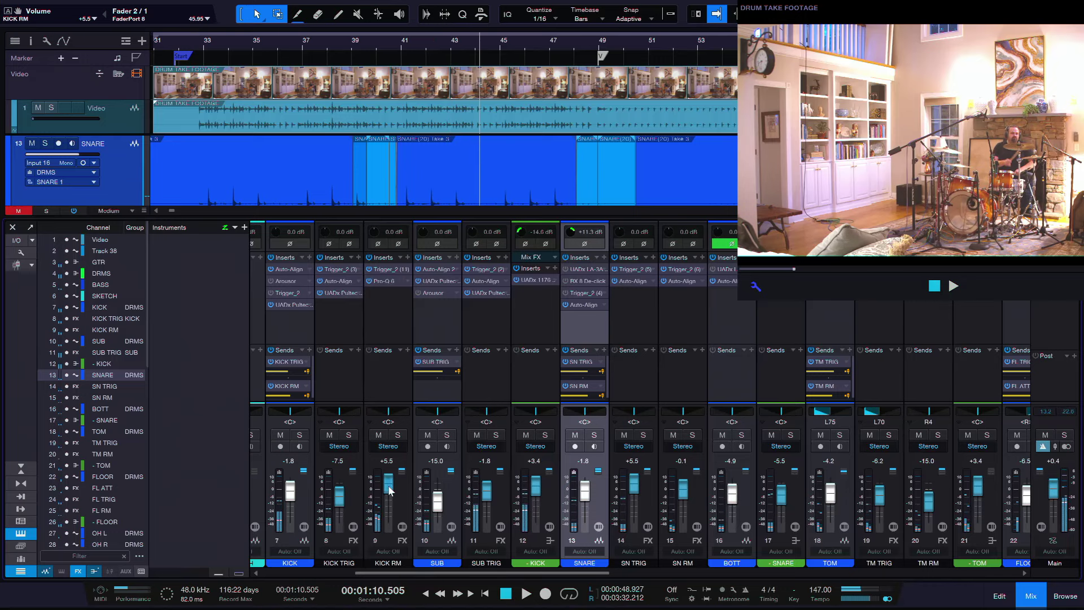
Pull the KICK RM, SN RM and TM RM faders fully down
drag(389, 490, 417, 522)
drag(687, 495, 666, 567)
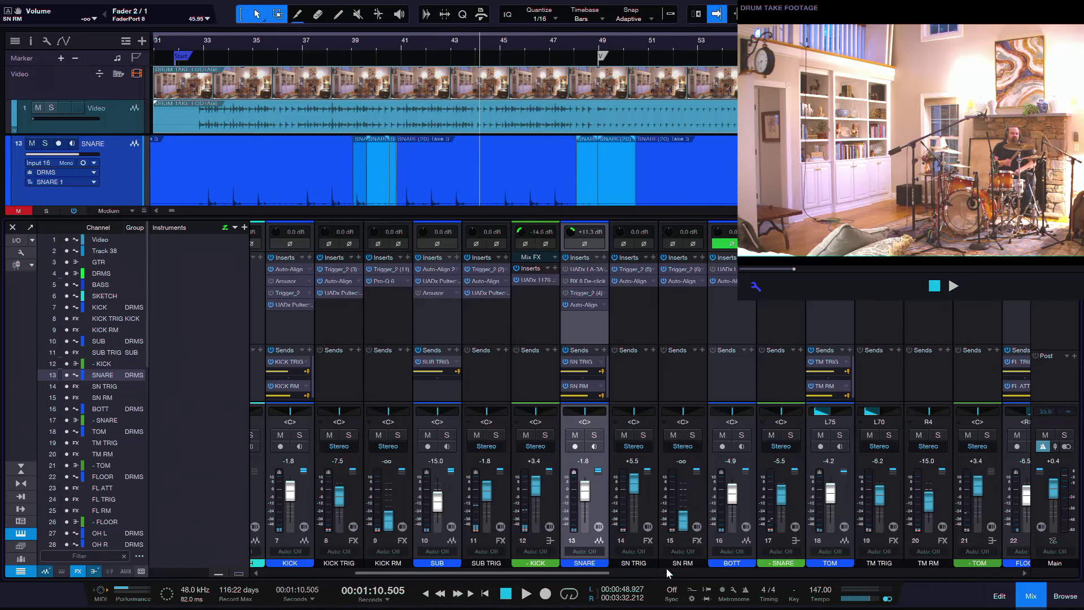
scroll(666, 572, right, 5)
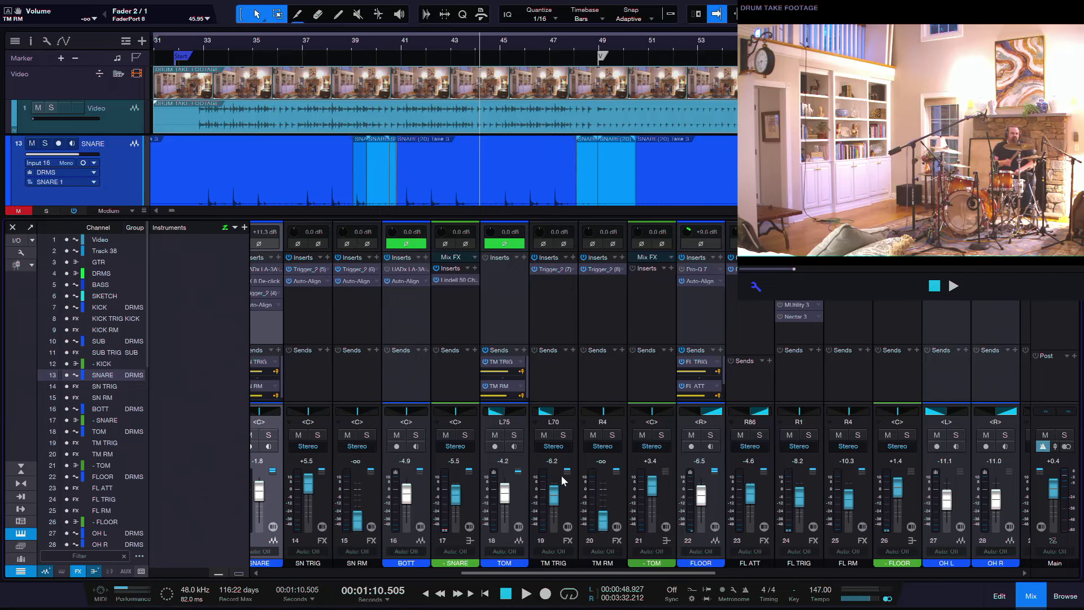
scroll(612, 574, right, 1)
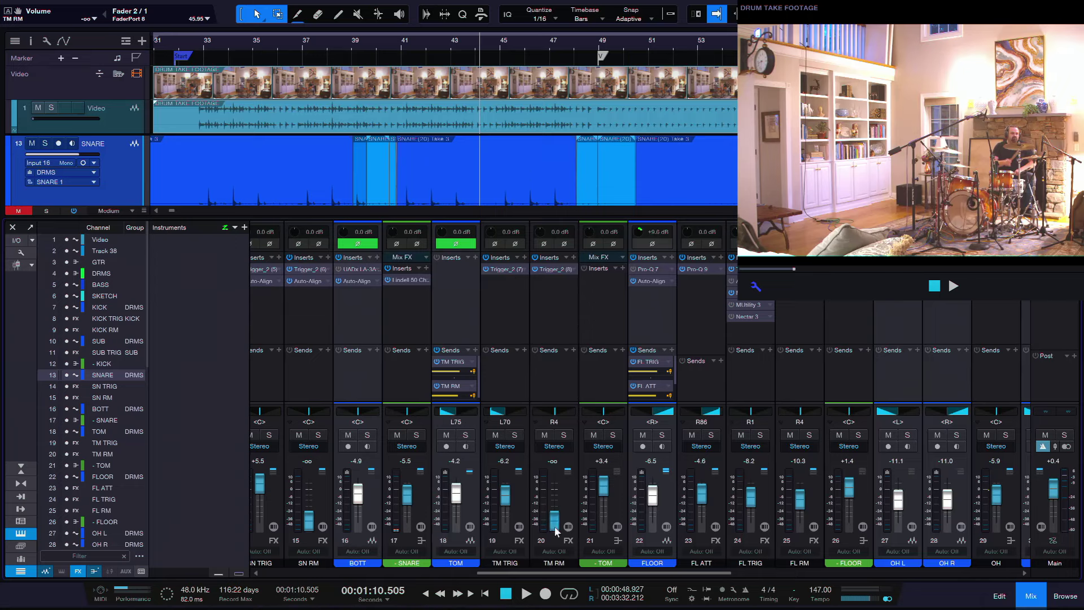
Set FL TRIG to -9.7 dB and pull the FL RM and RM faders fully down
drag(550, 576, 588, 568)
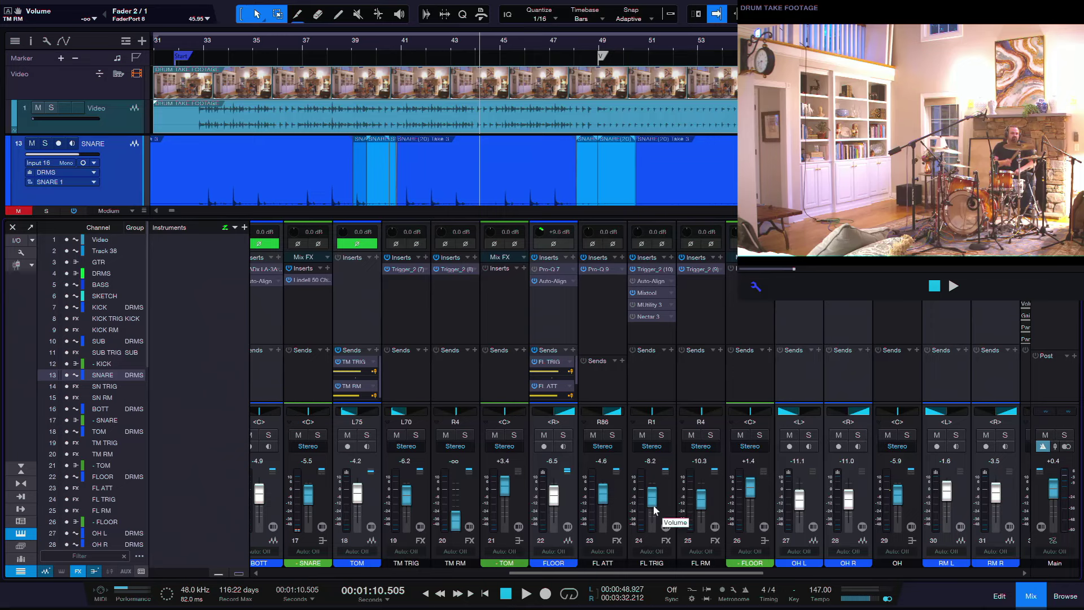
drag(653, 506, 658, 523)
drag(706, 505, 704, 522)
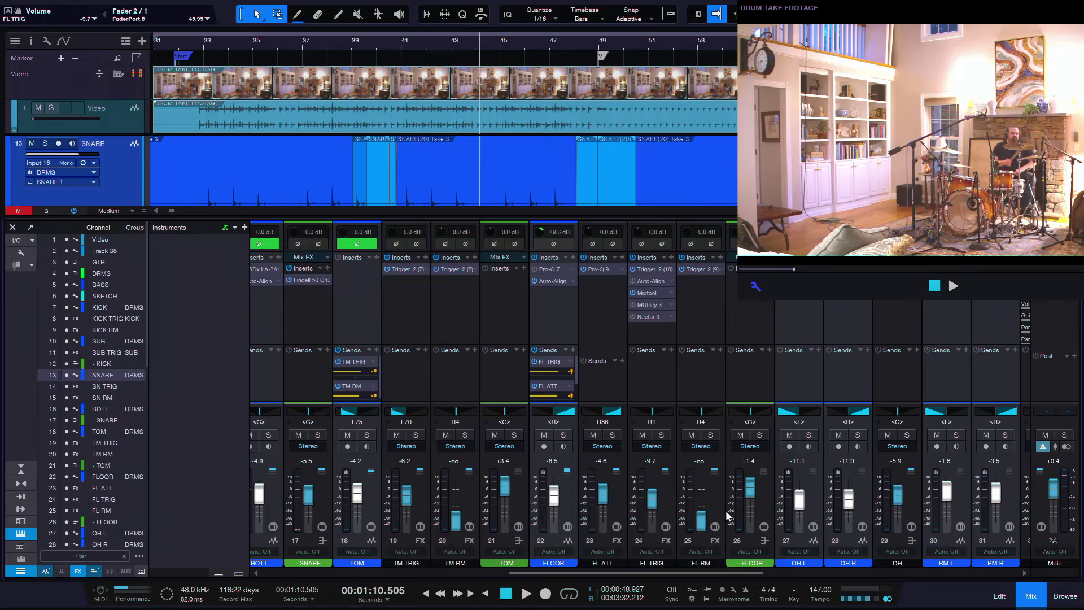
drag(675, 572, 784, 571)
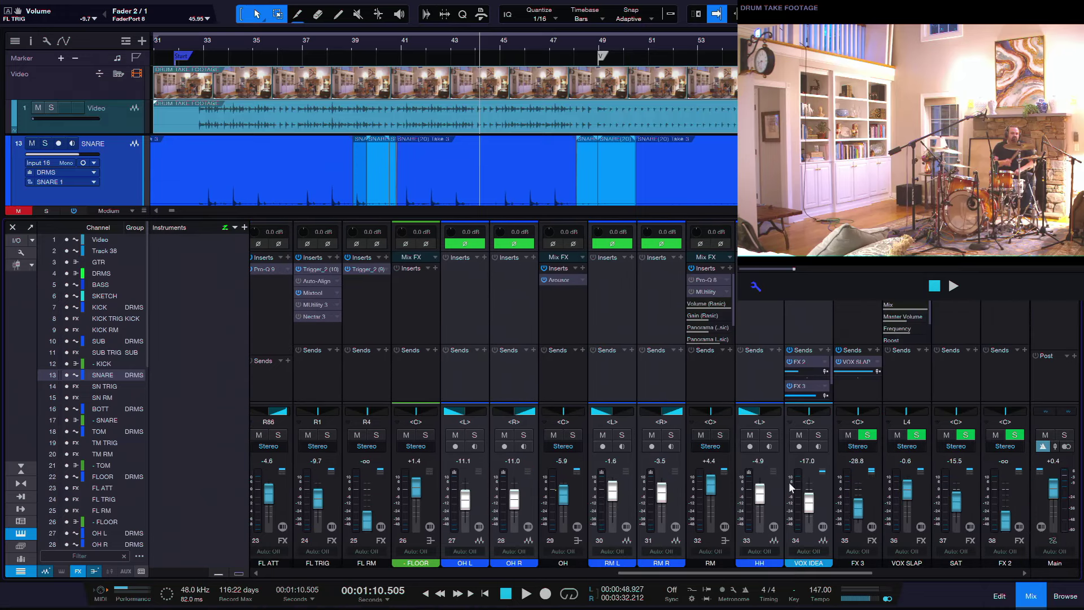
drag(716, 479, 715, 528)
Play the mix from the Start marker and raise the - FLOOR bus to +4.9 dB
drag(713, 573, 561, 563)
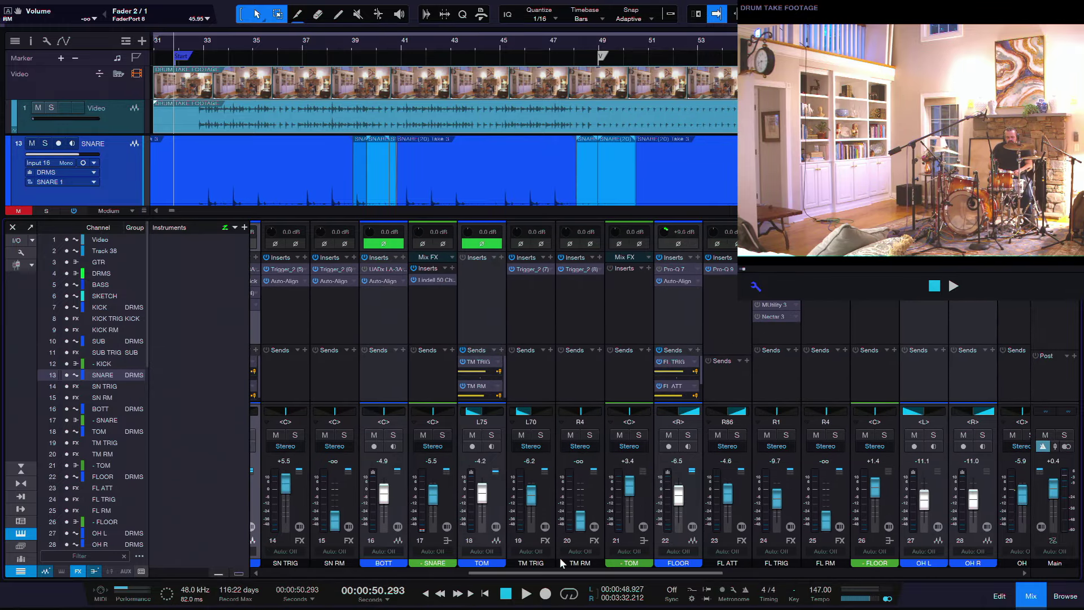
key(space)
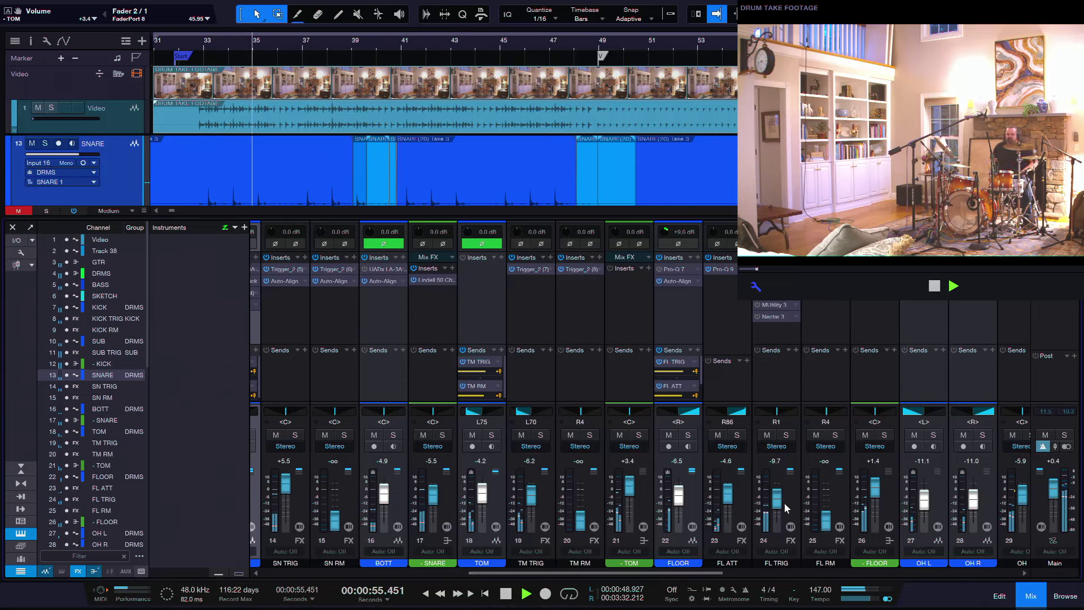
drag(875, 489, 874, 482)
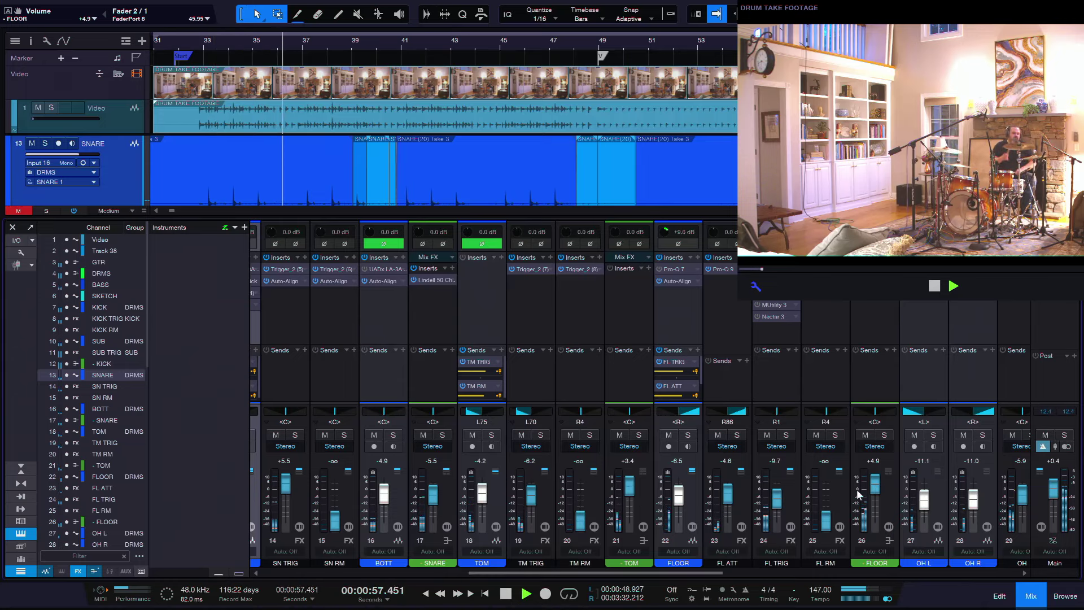
Solo the drums during playback, raise the RM bus to +4.9 dB and stop
drag(639, 573, 773, 575)
click(389, 435)
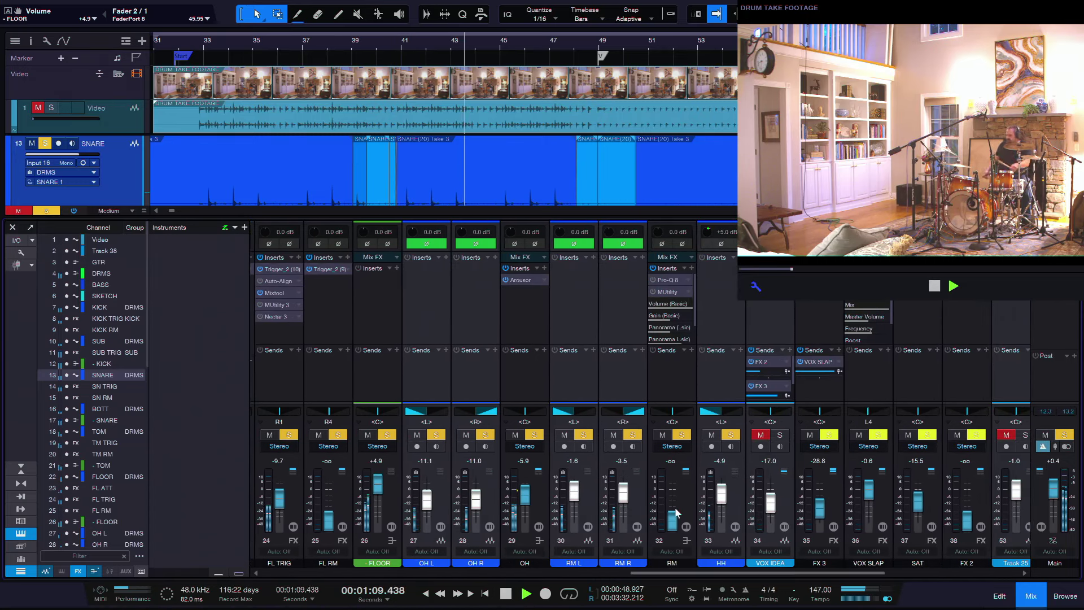
drag(673, 528, 677, 494)
drag(675, 487, 673, 491)
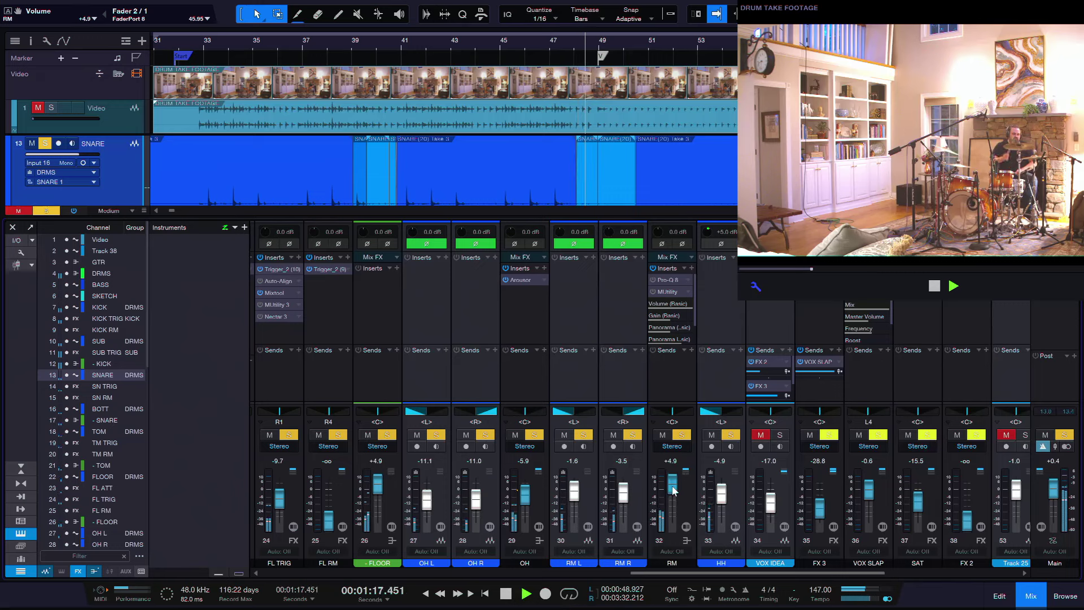
key(space)
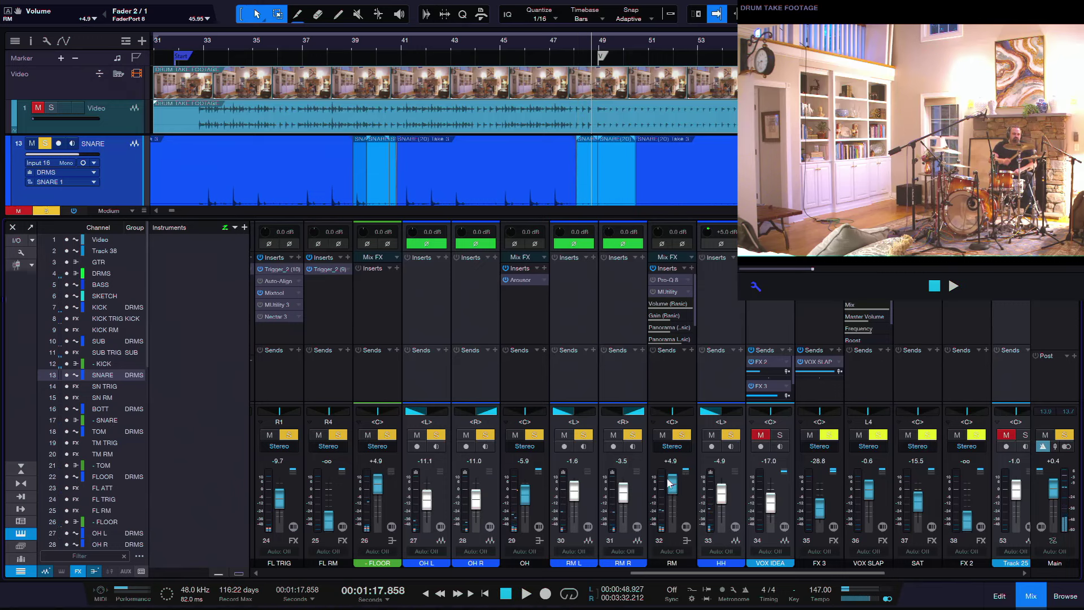
Return to the Start marker and play the soloed drums with the RM bus raised to +10.0 dB
click(182, 44)
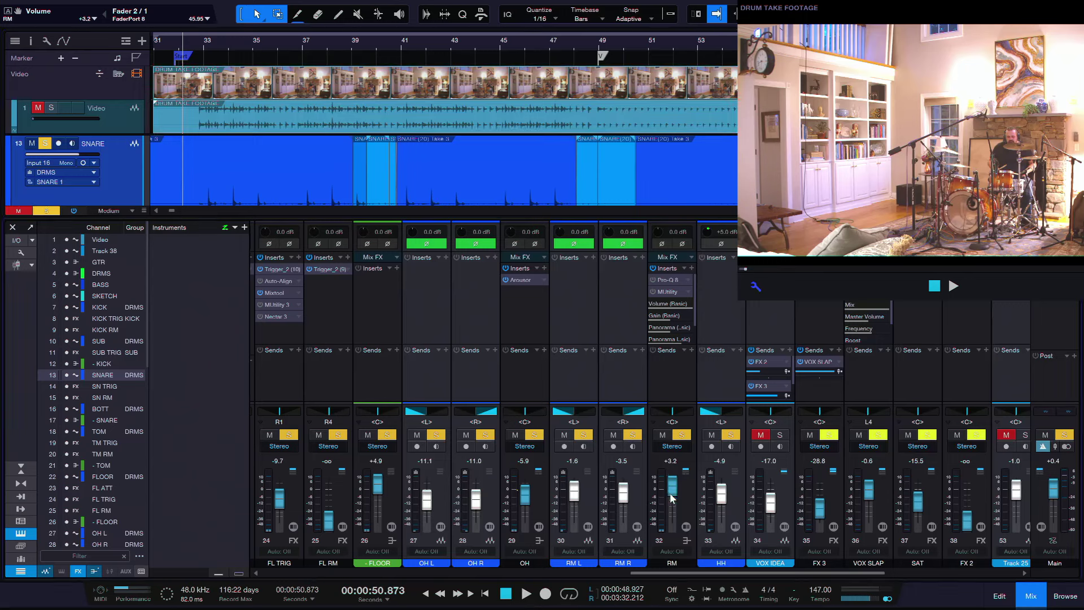
drag(668, 486, 668, 488)
drag(672, 492, 673, 484)
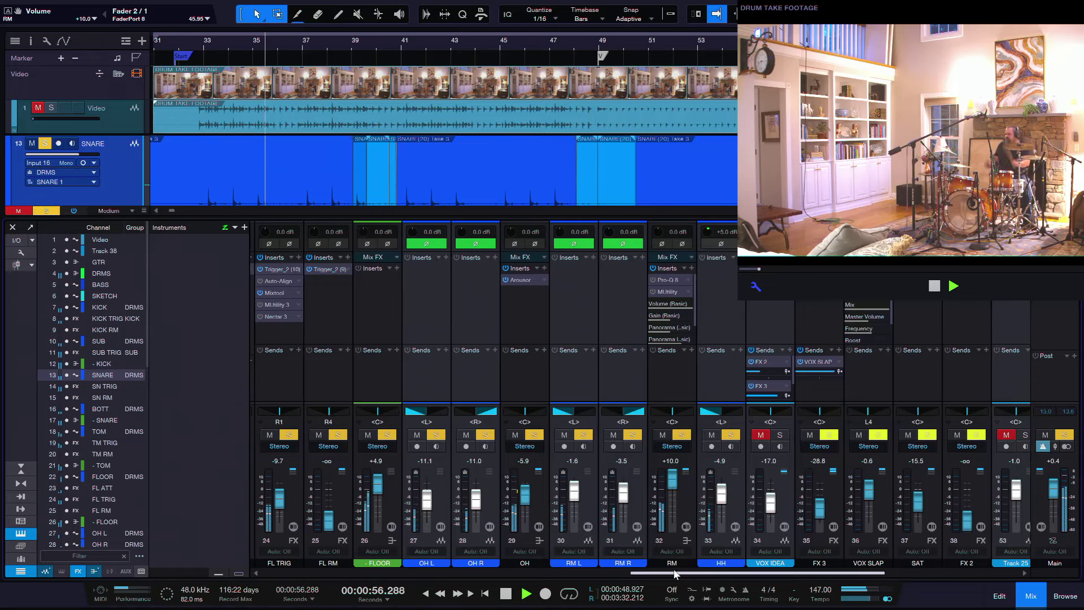
Pull the RM bus fully down, stop playback, and bring KICK RM up to -9.7 dB and SN RM to -12.8 dB
drag(667, 573, 622, 575)
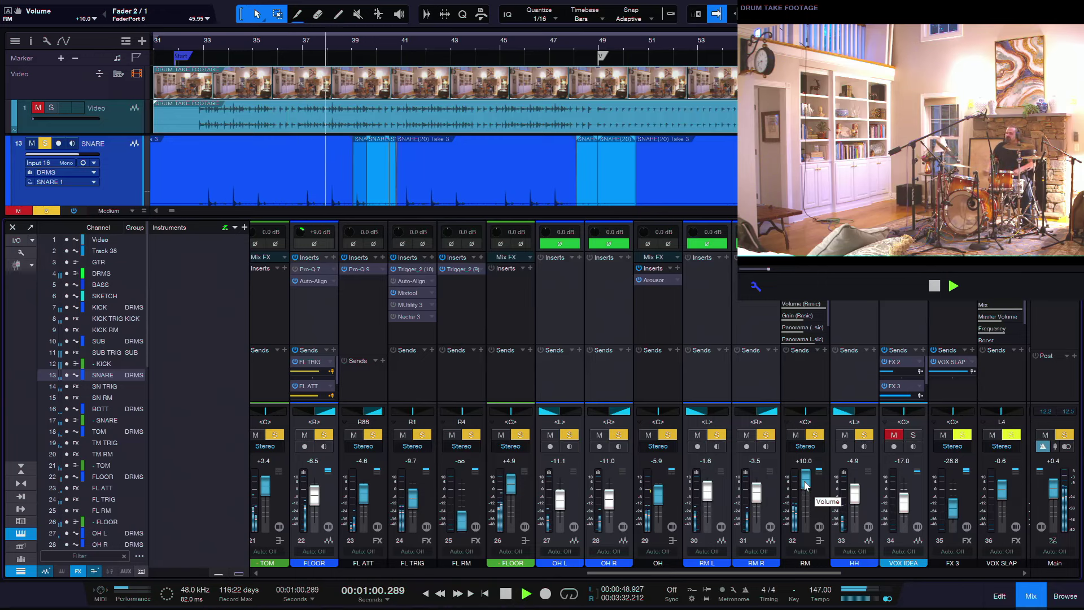
key(space)
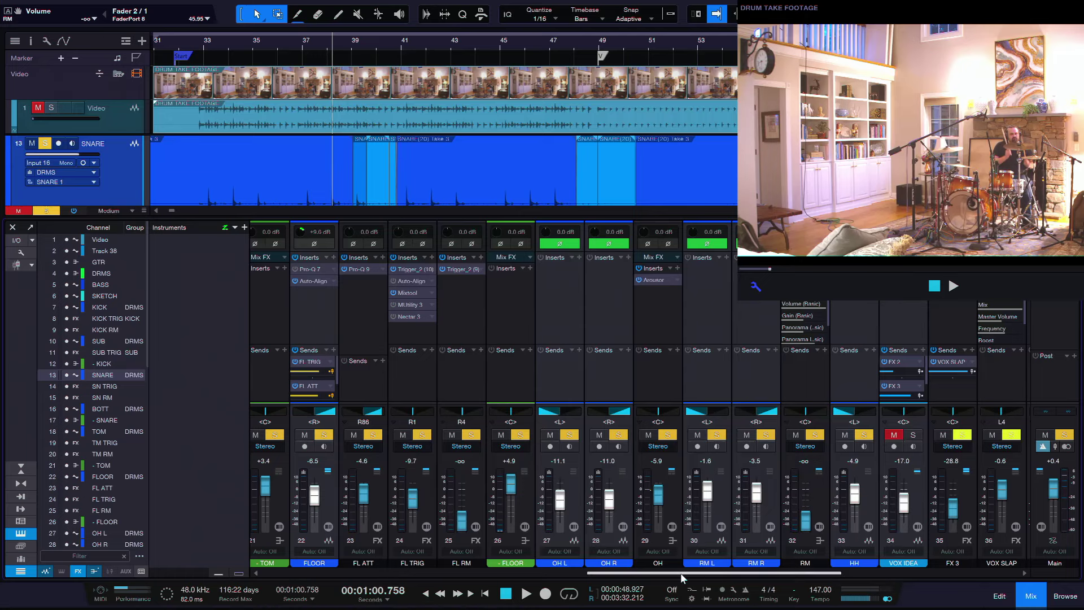
drag(679, 573, 546, 574)
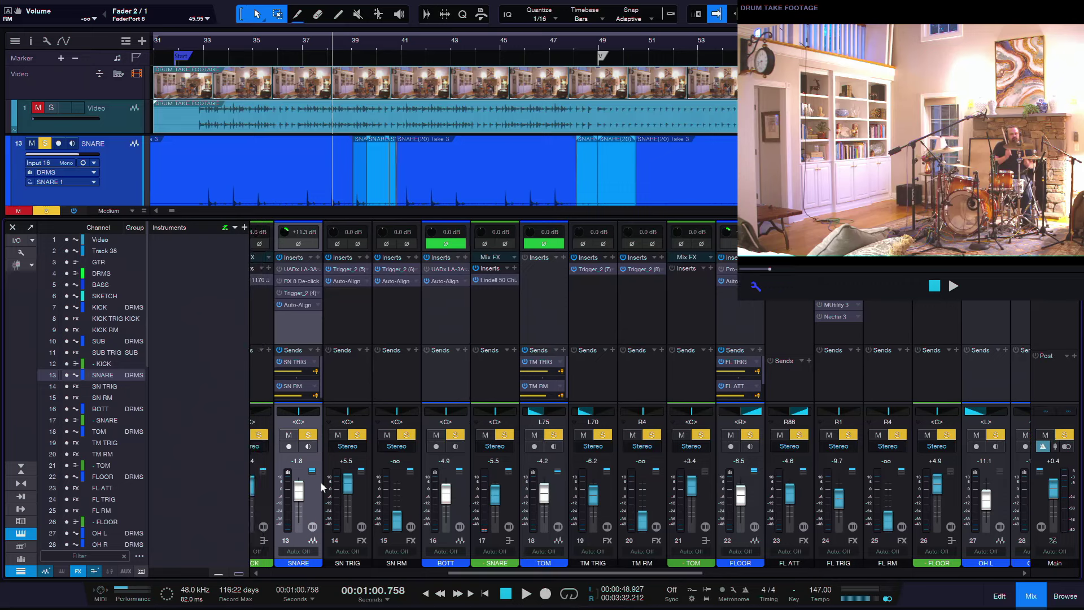
scroll(458, 559, left, 3)
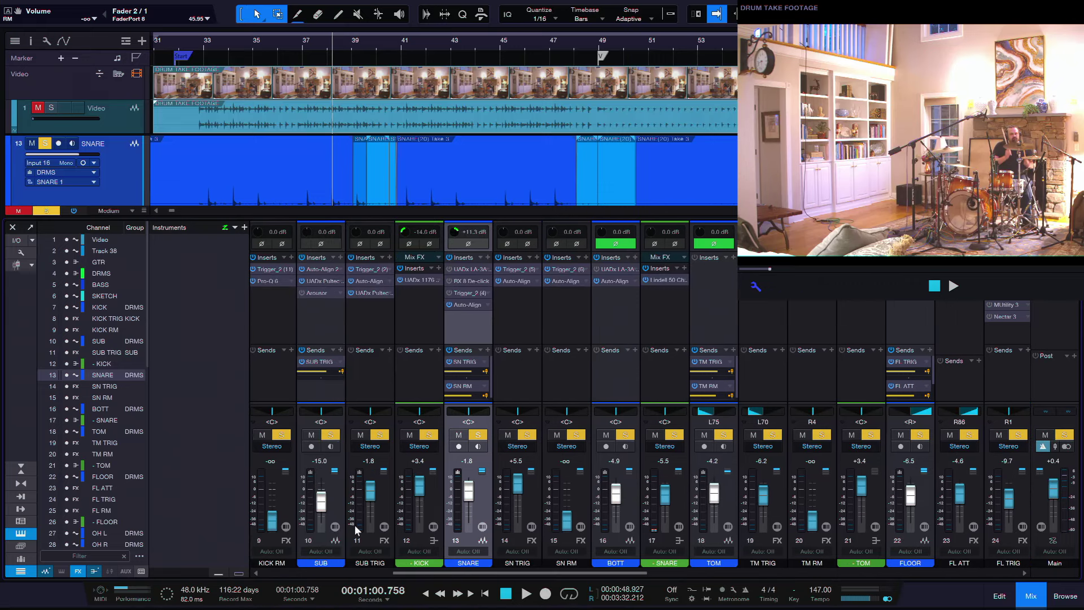
scroll(275, 508, up, 5)
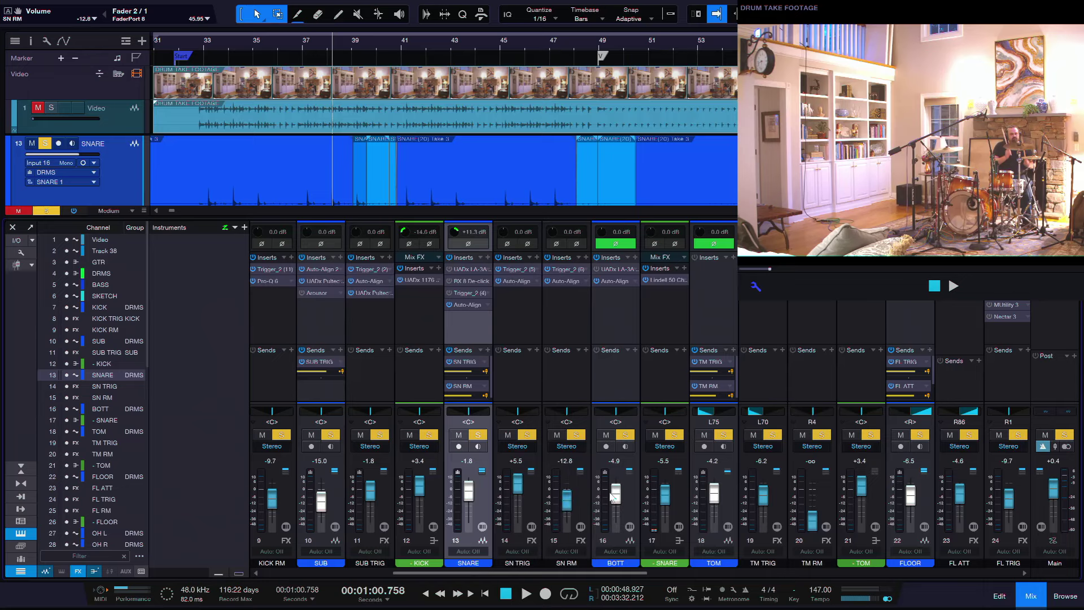
Play the soloed drums from the Start marker and set KICK RM to -3.5 dB and SN RM to +1.0 dB
click(181, 59)
key(space)
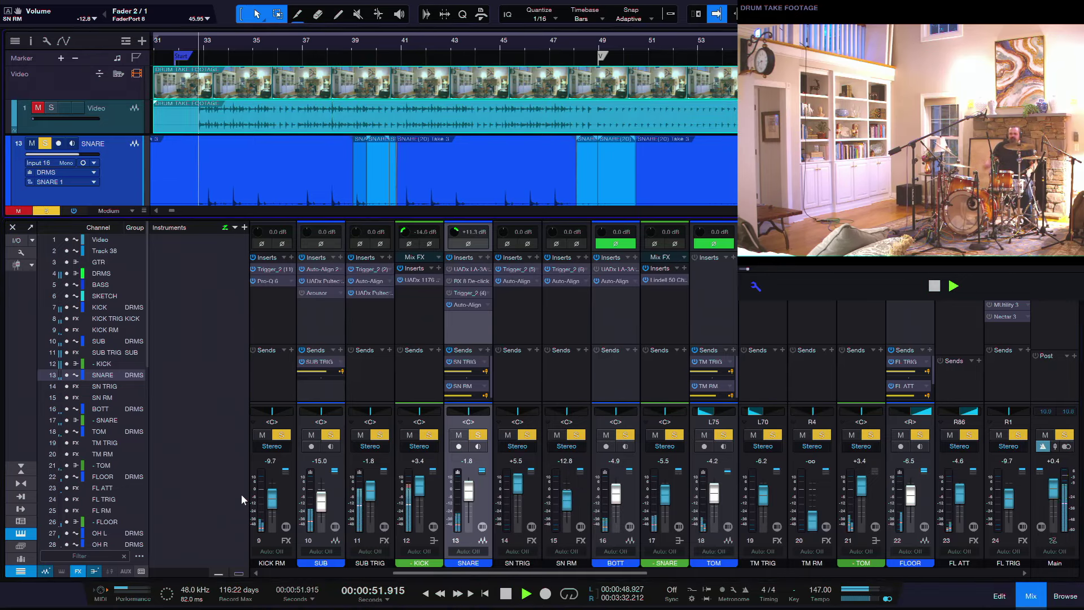
scroll(272, 491, up, 4)
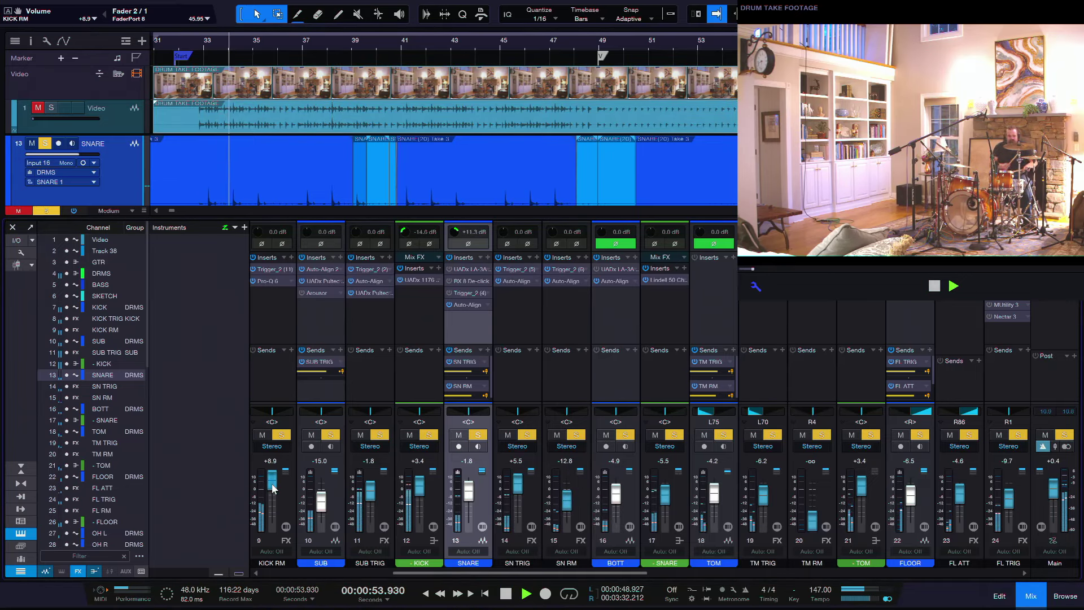
scroll(272, 492, down, 2)
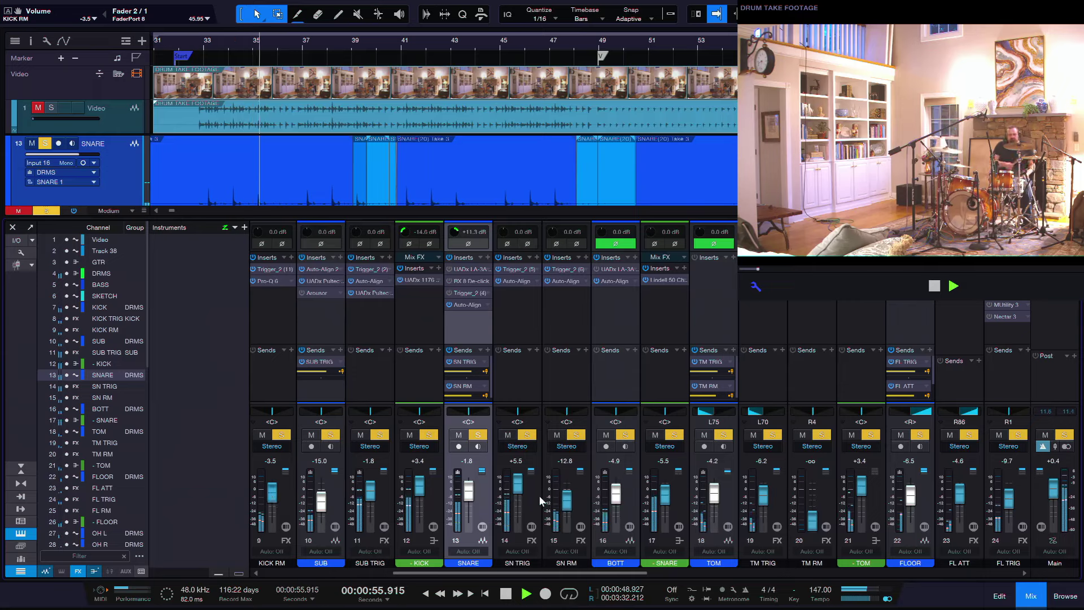
scroll(567, 506, up, 6)
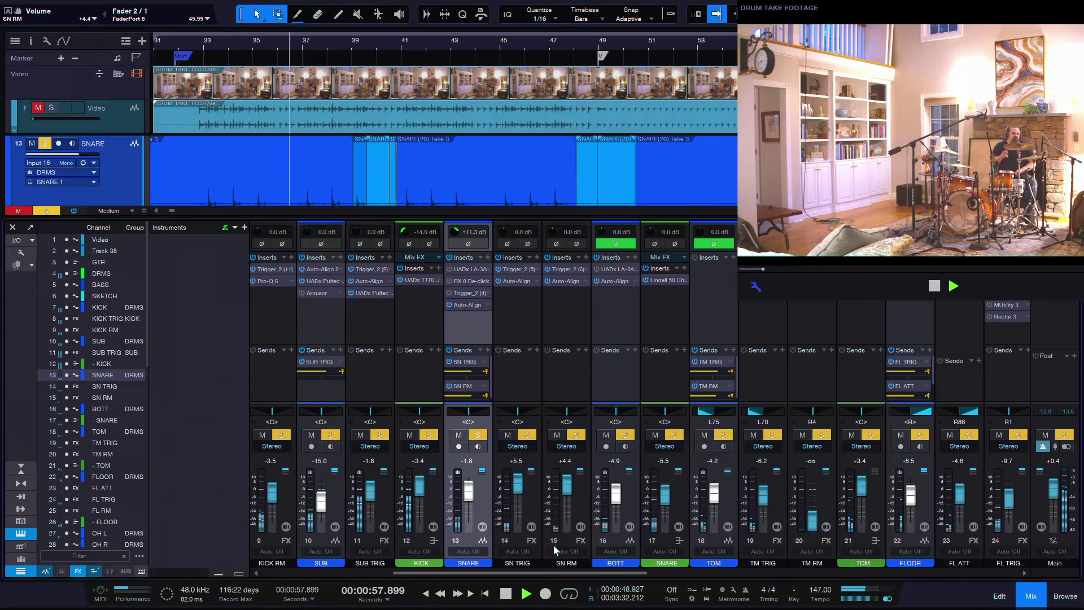
drag(546, 577, 598, 577)
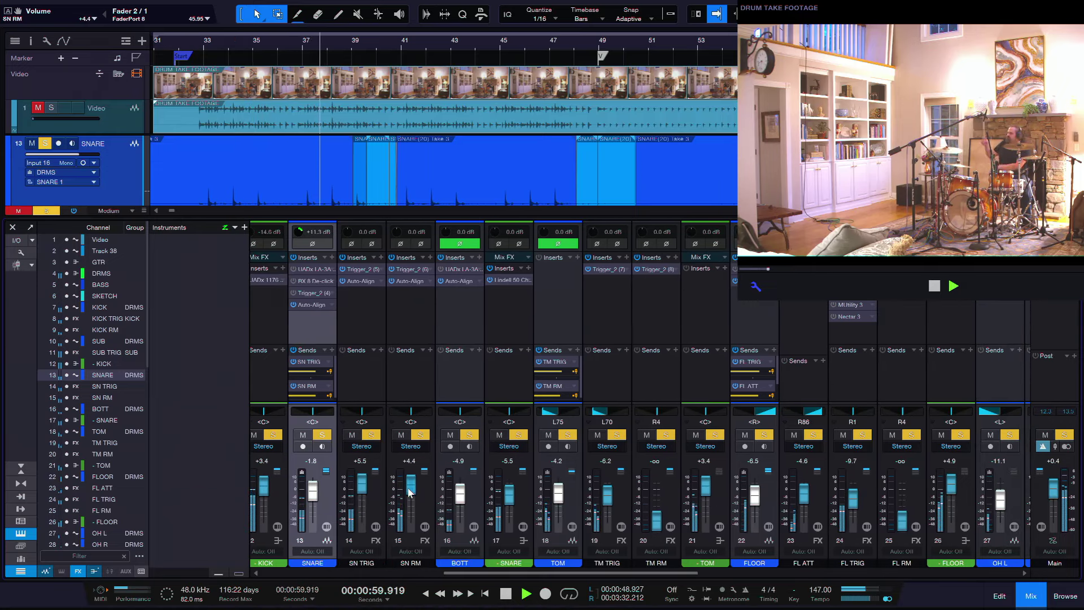
scroll(419, 491, down, 1)
Raise the triggered tom rooms during playback, setting TM RM to -6.9 dB and FL RM to -4.6 dB
scroll(659, 500, up, 8)
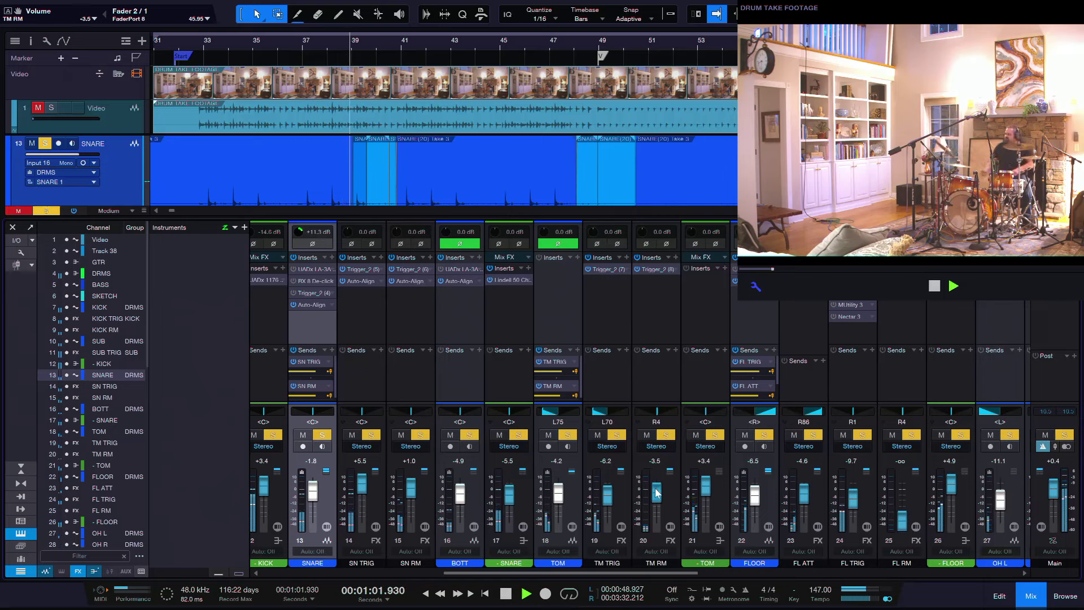
scroll(660, 500, down, 4)
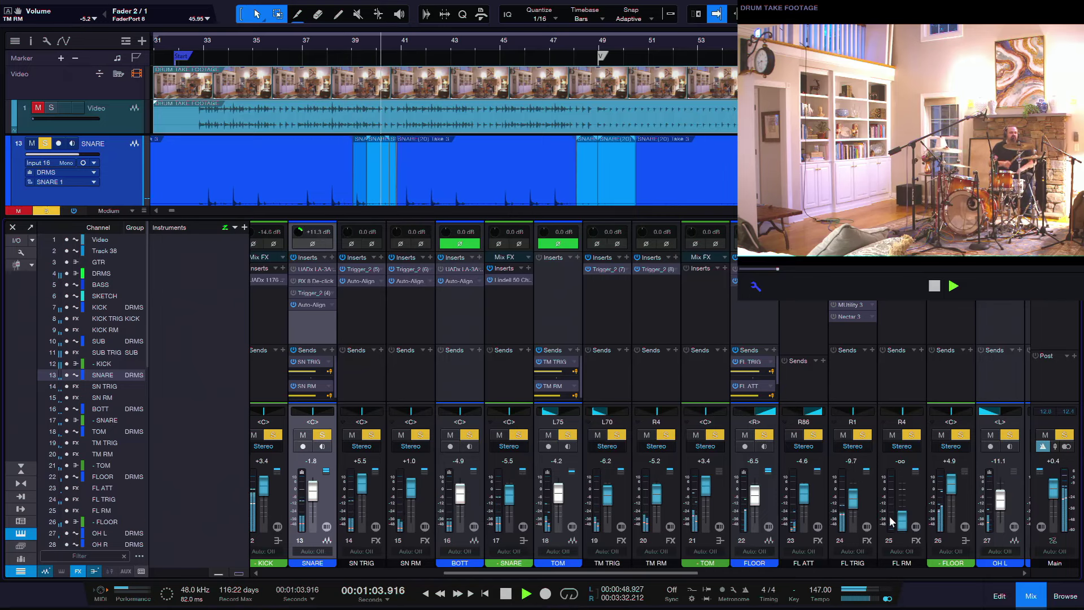
click(909, 520)
scroll(904, 521, up, 7)
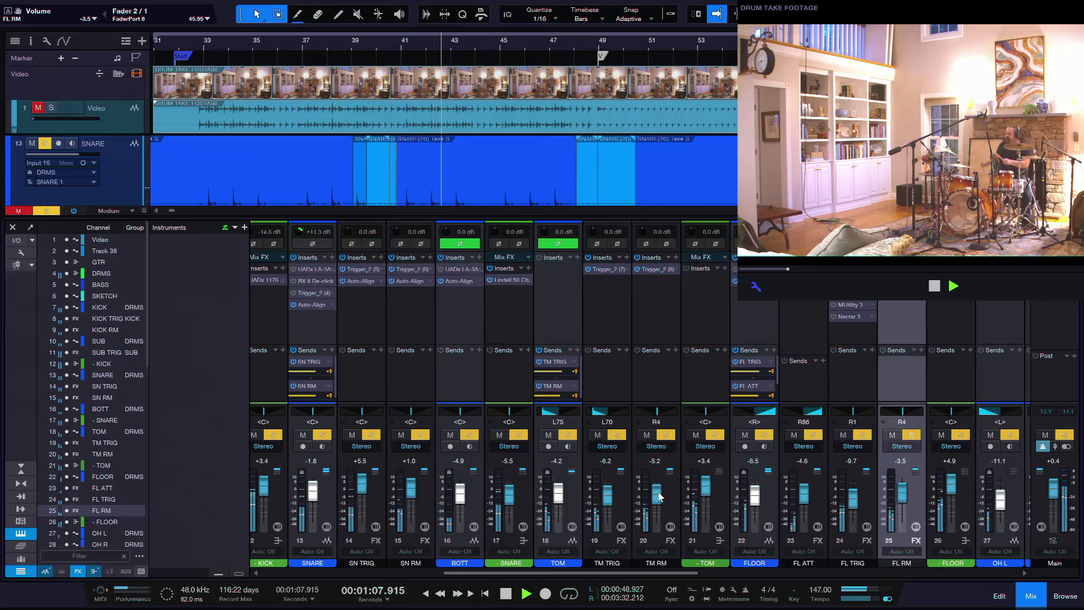
scroll(902, 494, down, 2)
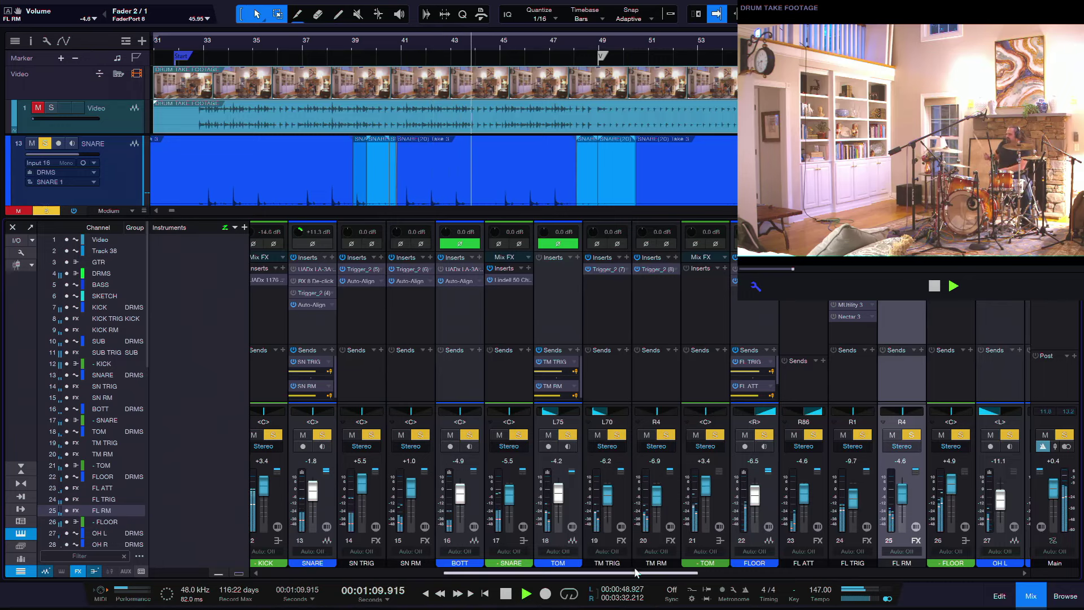
Unsolo the DRMS bus, listen to the drums in the full mix and stop playback
drag(600, 573, 420, 574)
click(431, 434)
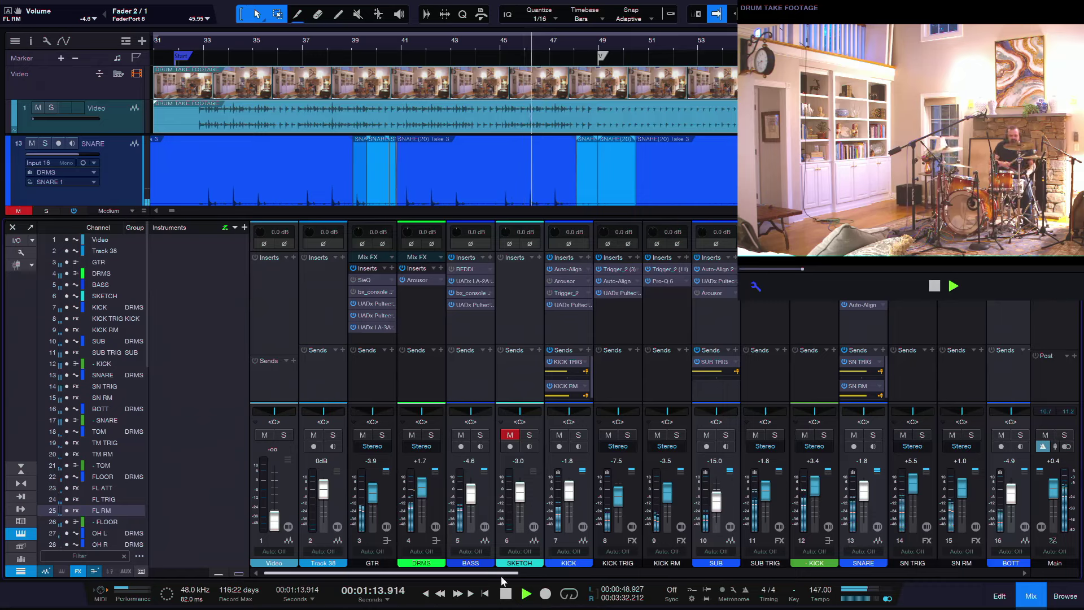
drag(506, 573, 847, 591)
key(space)
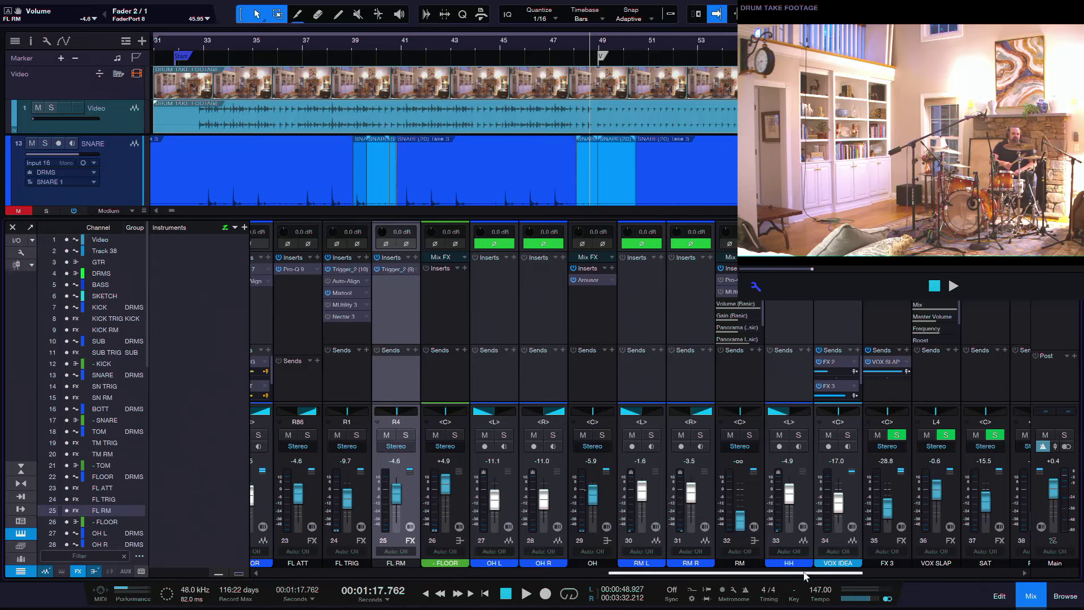
drag(804, 573, 789, 569)
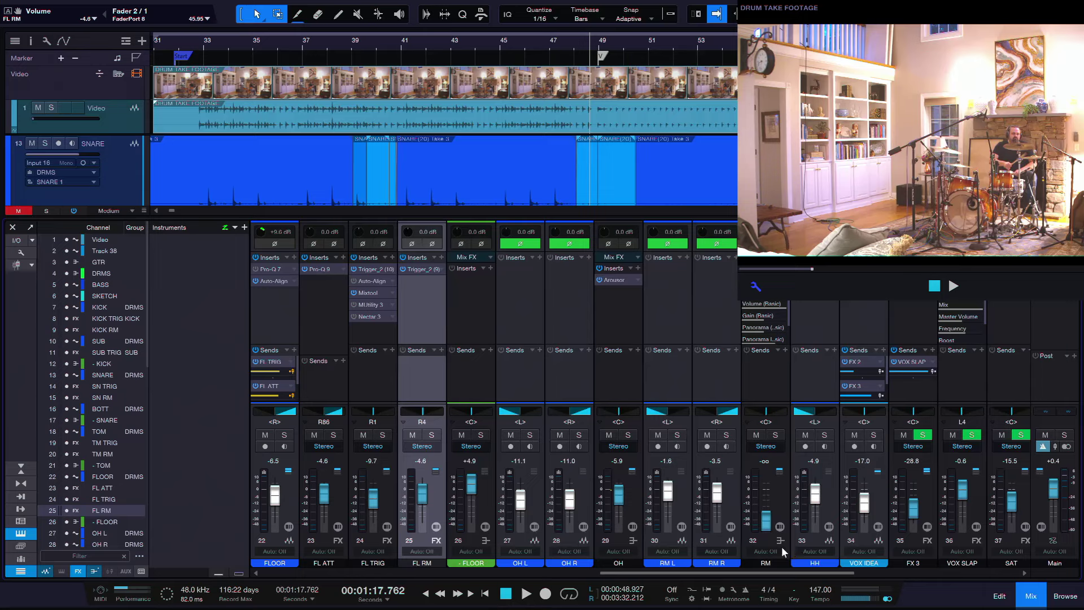
Play the full mix with the OH bus and HH faders pulled fully down, and stop playback
key(space)
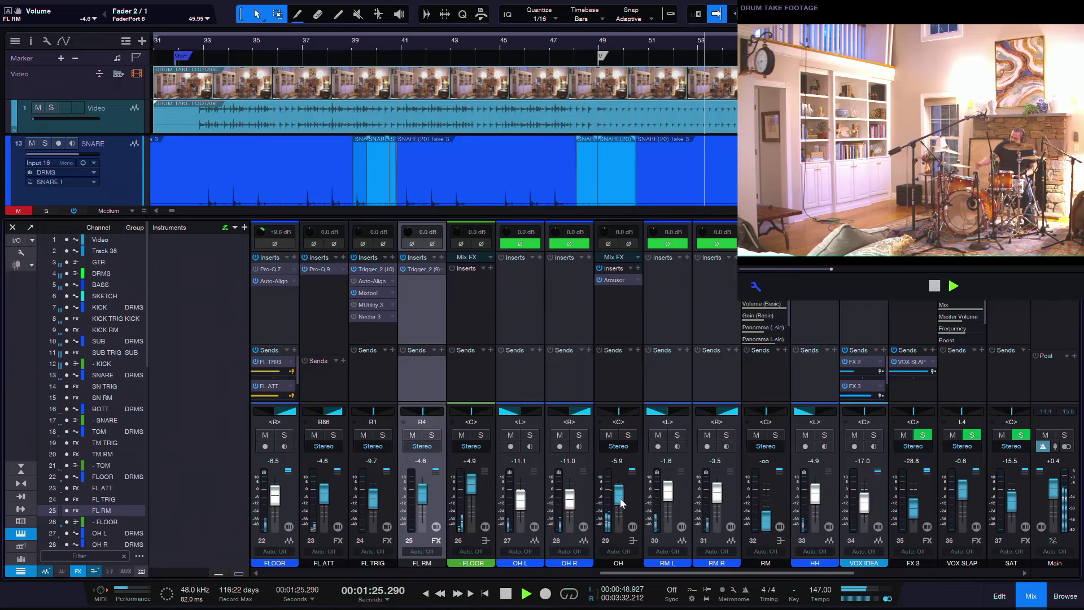
drag(620, 498, 618, 532)
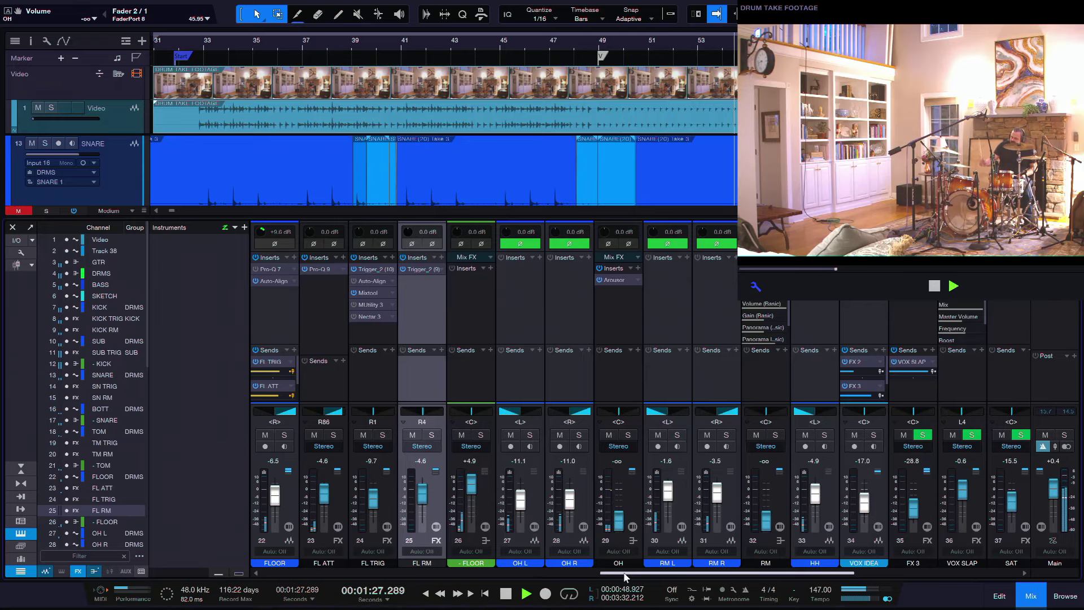
drag(624, 573, 592, 575)
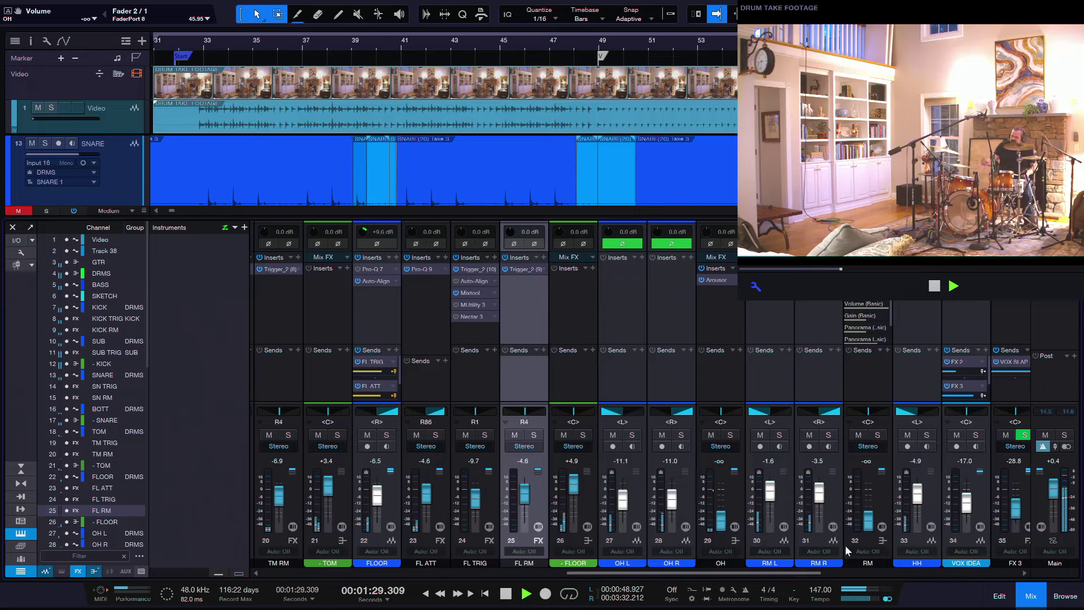
mouse_move(668, 574)
mouse_down()
mouse_move(641, 574)
mouse_move(750, 575)
mouse_move(675, 573)
mouse_up()
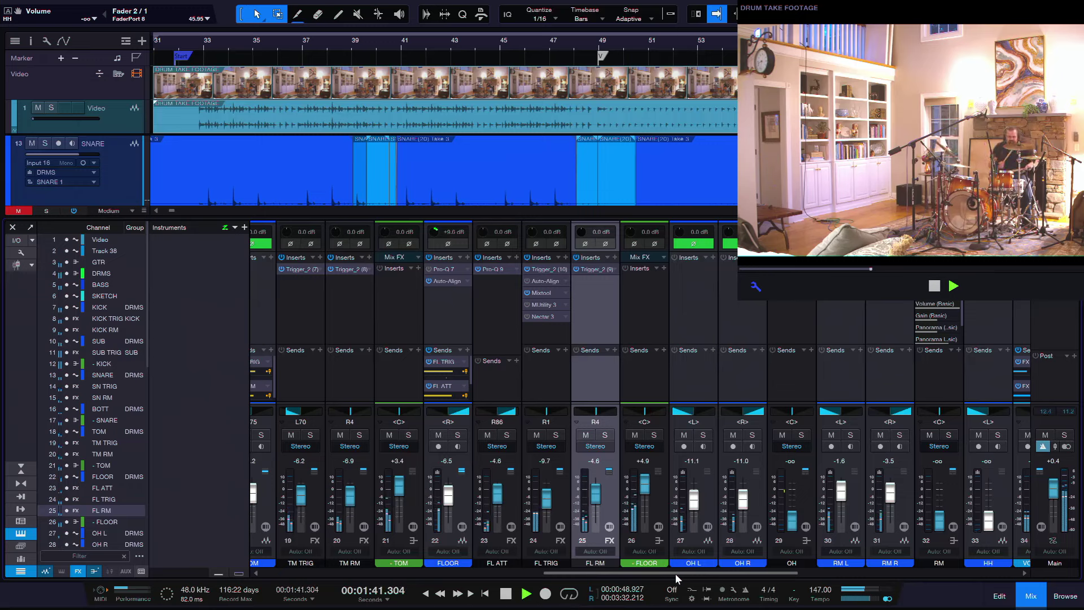
key(space)
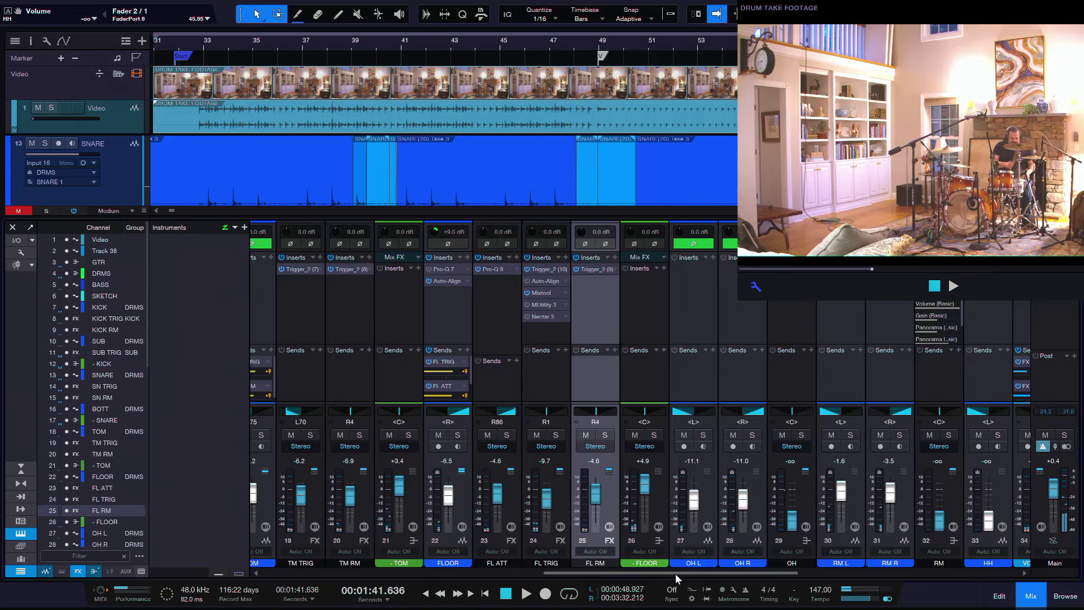
Play from the Start marker and set TOM to -7.5 dB, TM TRIG to +0.4 dB, FL ATT to -0.7 dB and FLOOR to -6.3 dB
scroll(699, 426, left, 3)
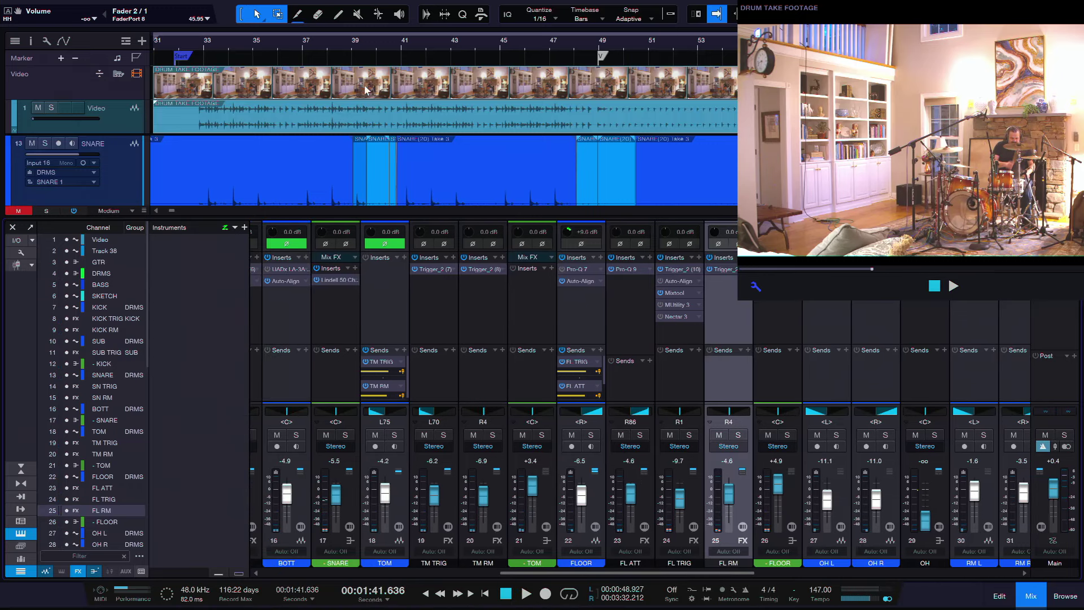
click(192, 41)
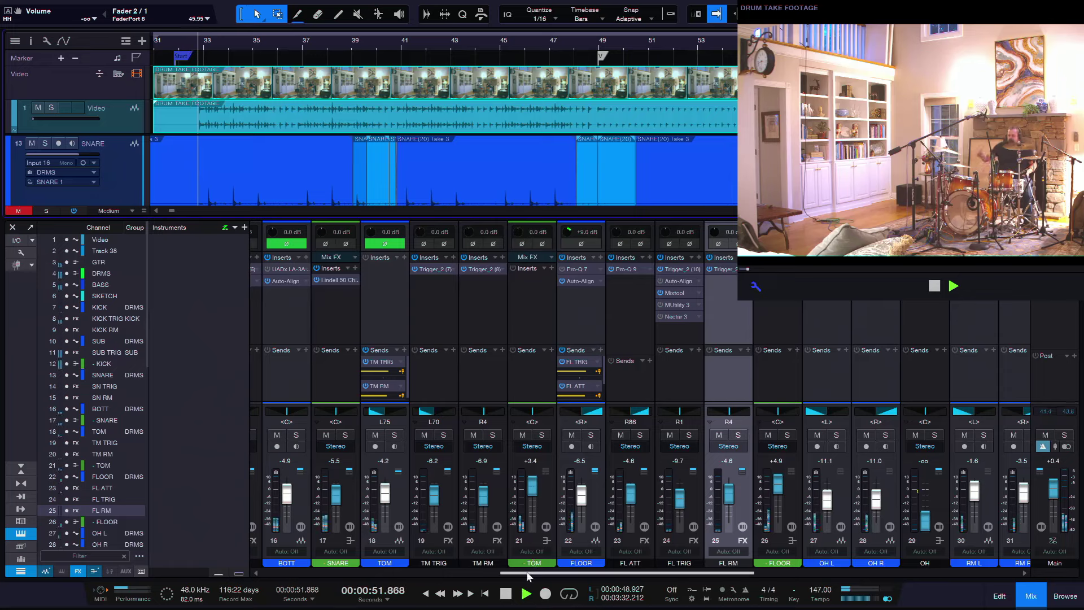
drag(530, 572, 508, 574)
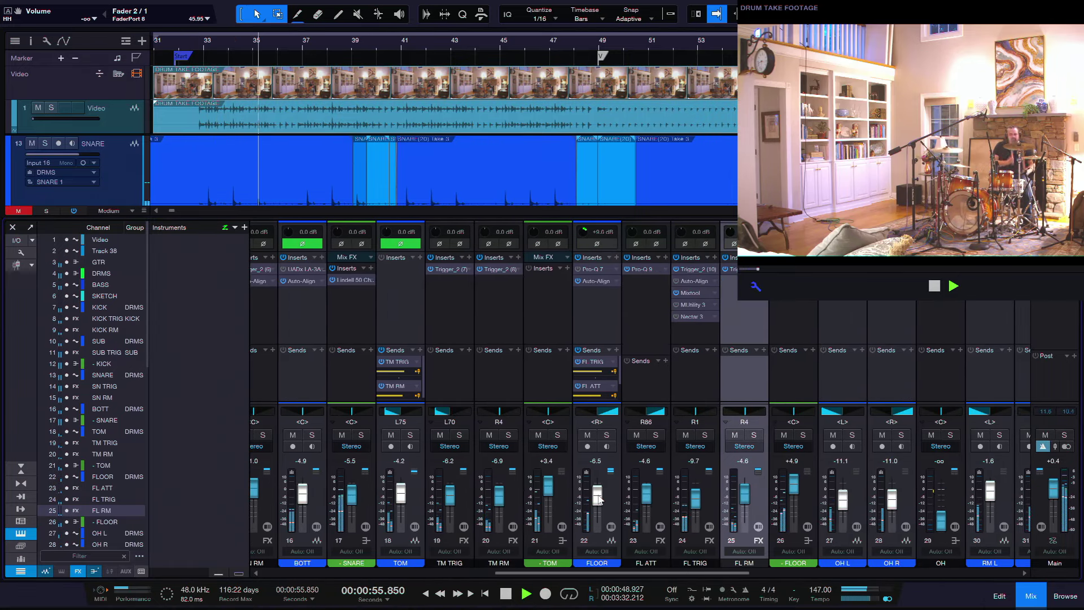
drag(603, 500, 513, 510)
drag(401, 497, 446, 490)
mouse_move(600, 518)
mouse_down()
mouse_move(645, 495)
mouse_move(599, 498)
mouse_up()
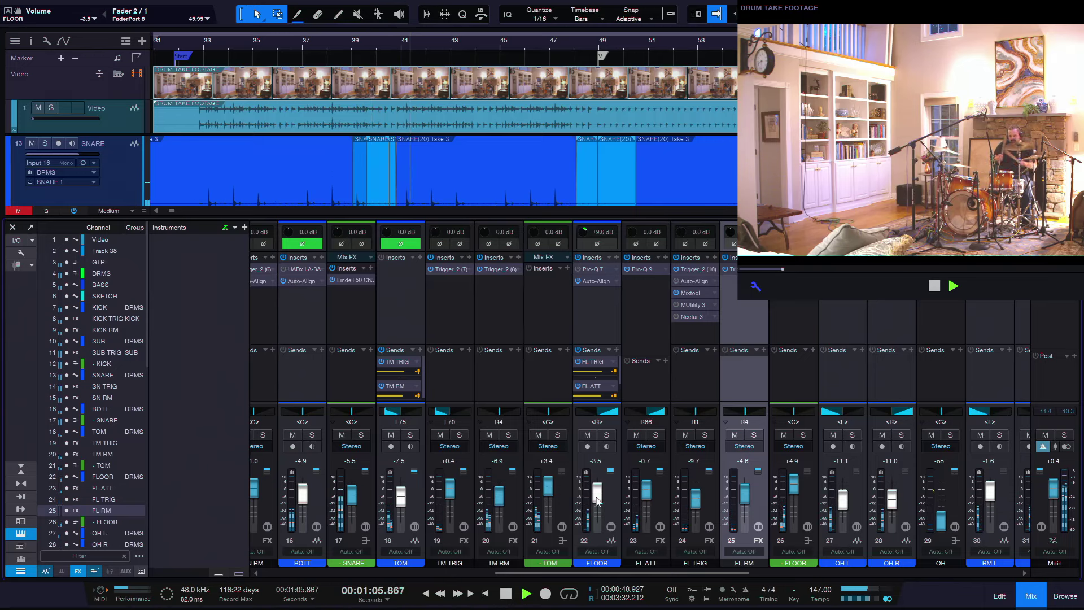
drag(597, 500, 597, 504)
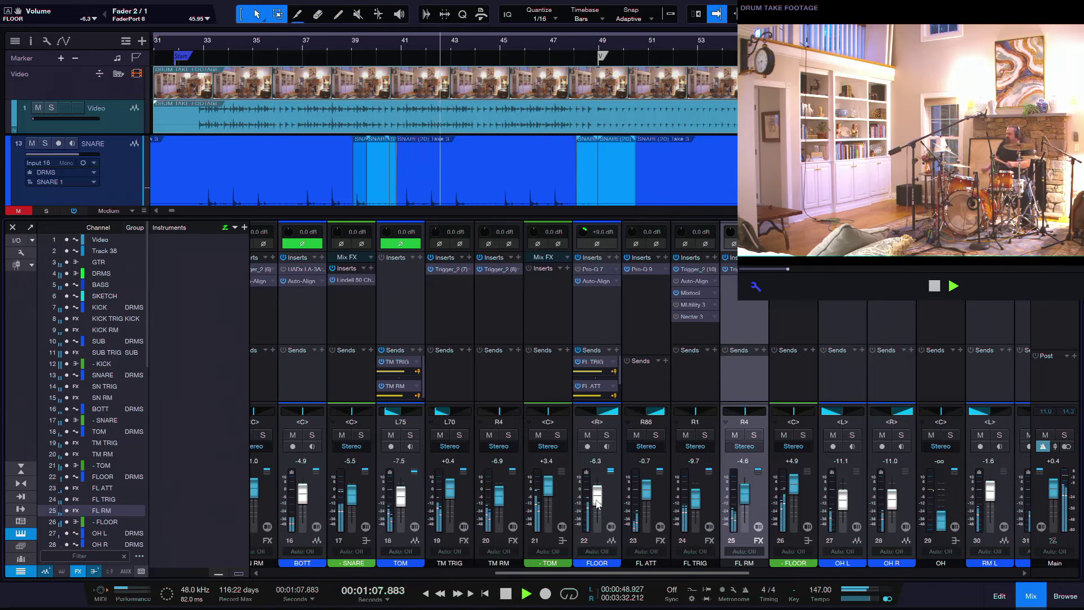
key(space)
Resume playback of the full mix and bring the OH bus back up to -7.5 dB
scroll(690, 573, right, 5)
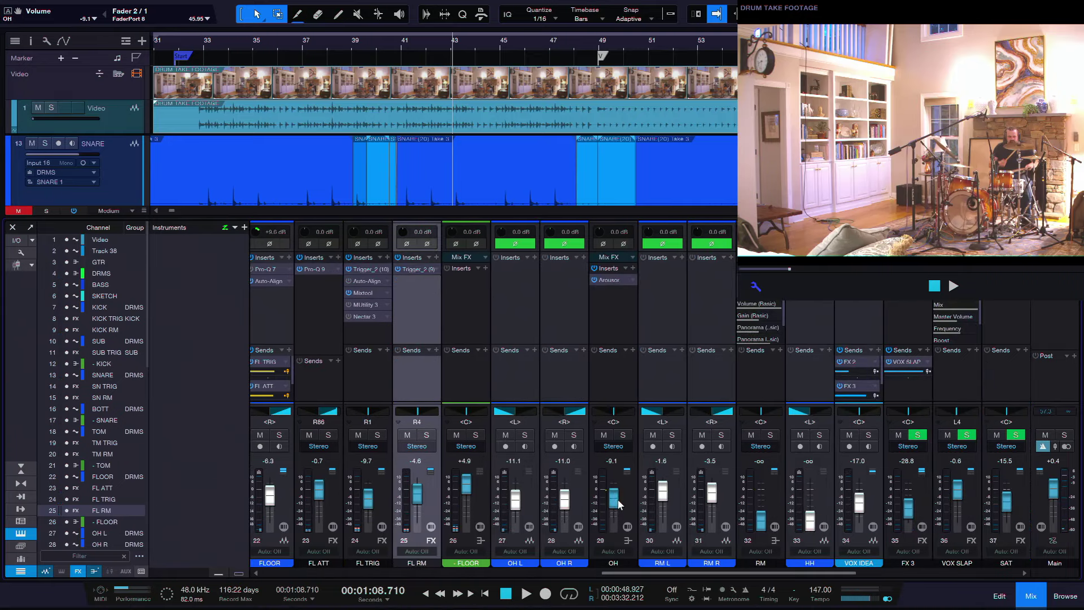
key(space)
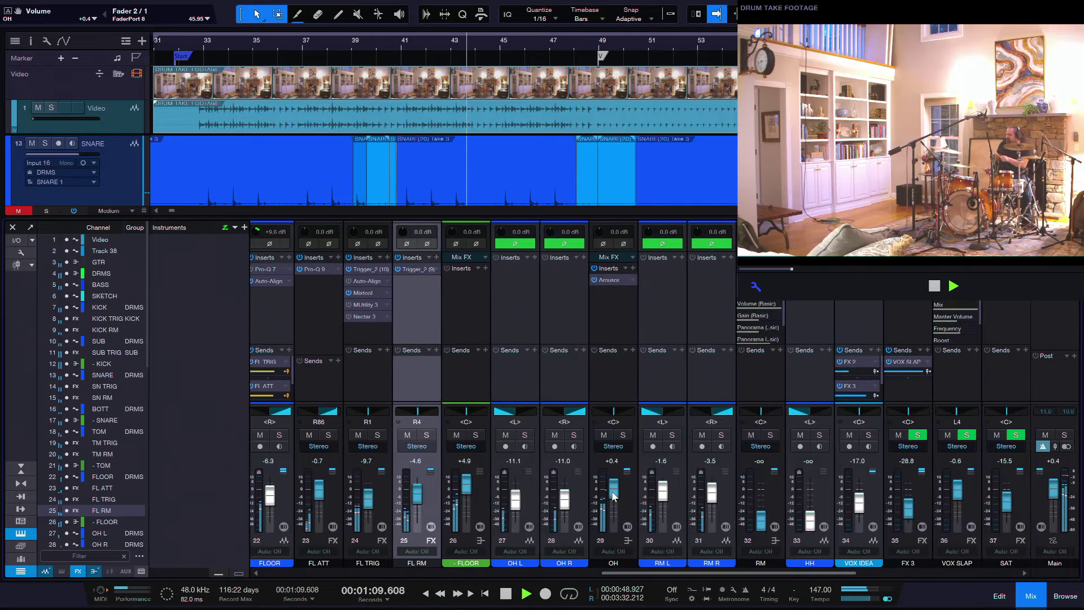
drag(613, 495, 610, 499)
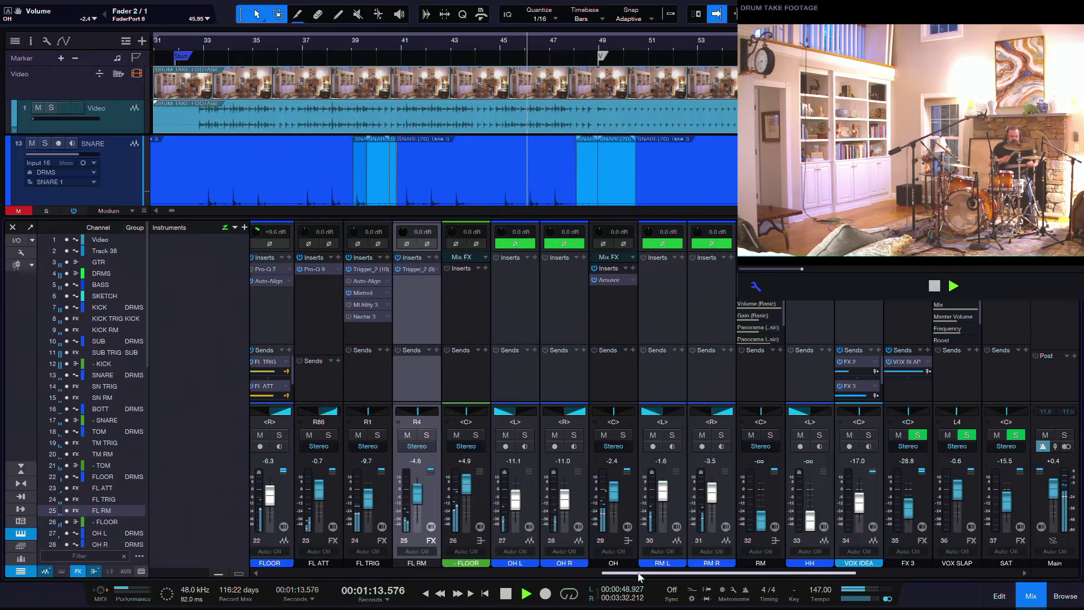
drag(640, 575, 590, 575)
drag(776, 496, 776, 501)
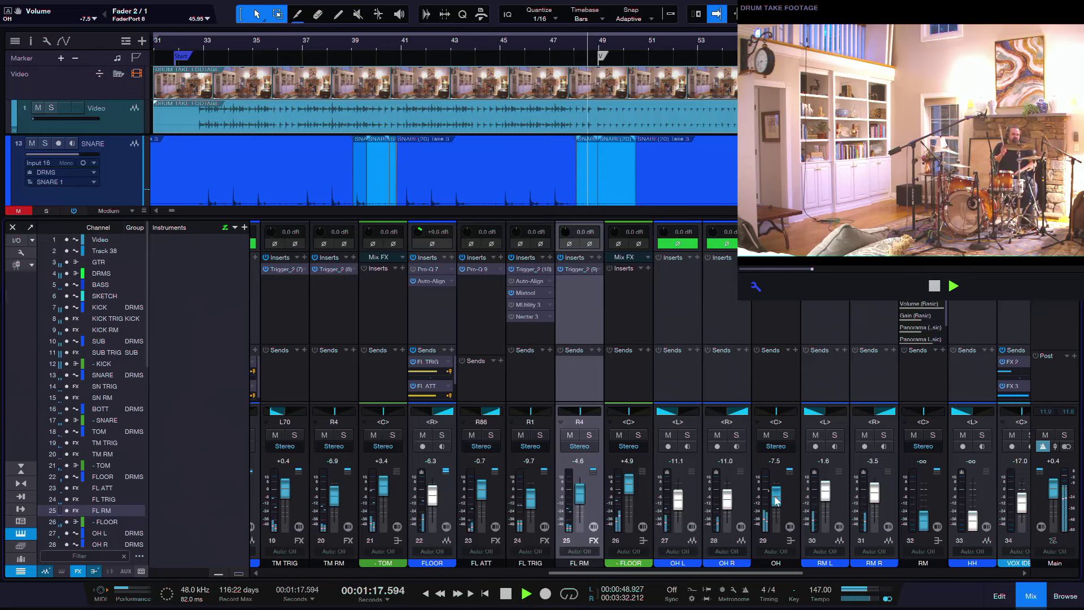
Lower FL RM to -17.3 dB during playback and stop
drag(619, 573, 588, 573)
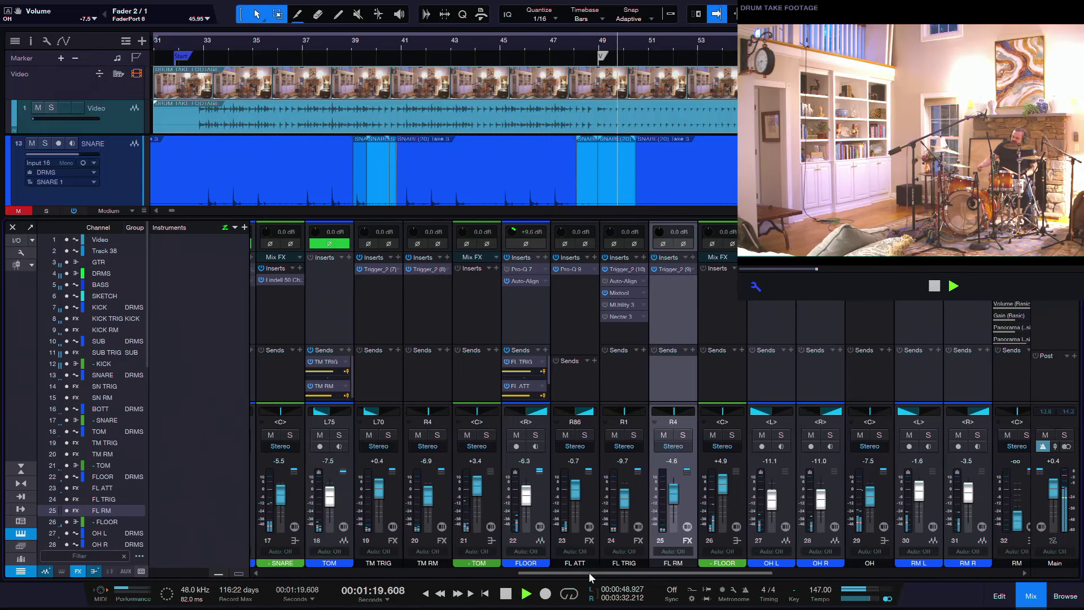
drag(676, 504, 675, 508)
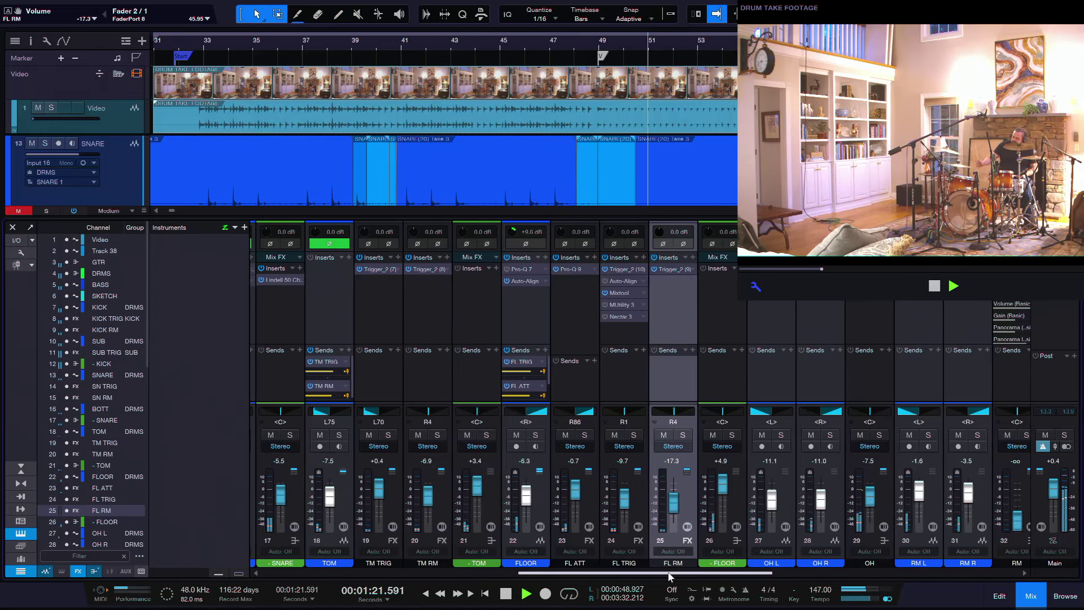
drag(672, 573, 608, 573)
key(space)
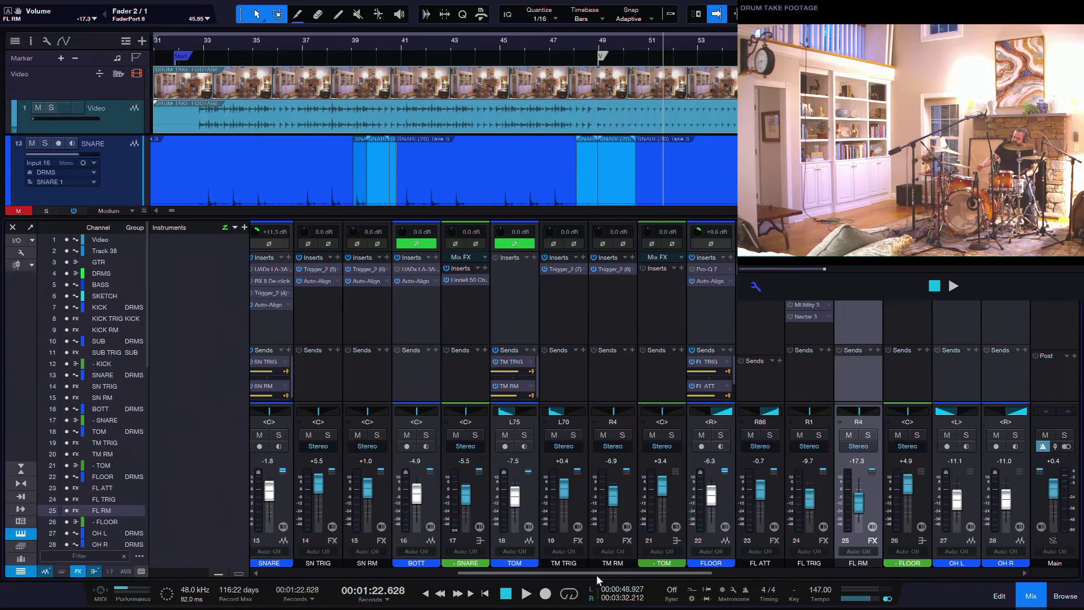
scroll(588, 571, right, 4)
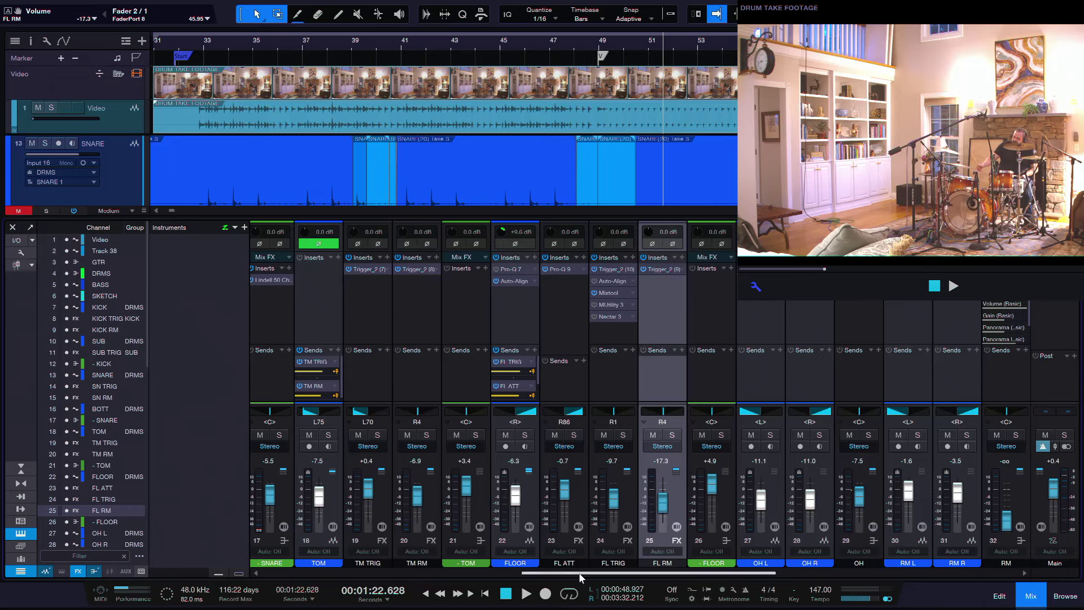
Open the Trigger 2 insert on the FL TRIG channel and play the full mix from the Start marker
scroll(587, 461, right, 1)
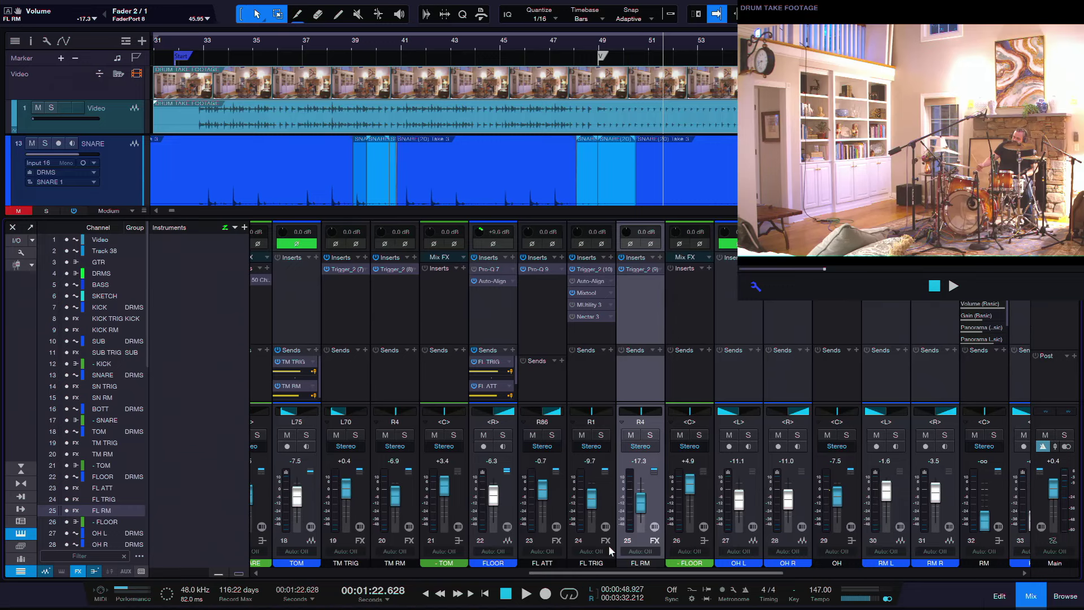
click(600, 269)
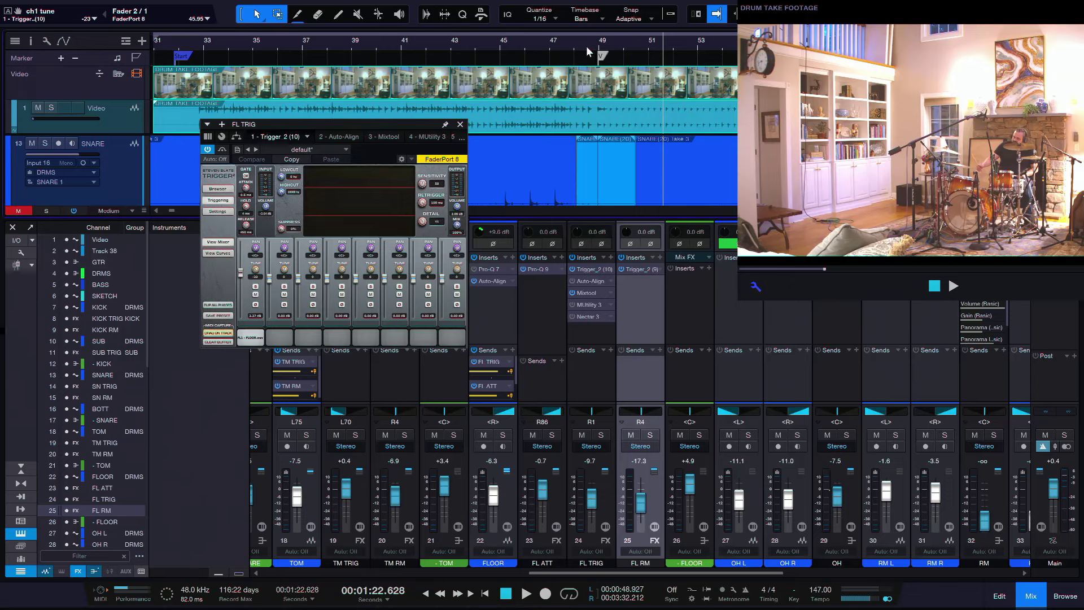
scroll(587, 44, down, 3)
click(356, 45)
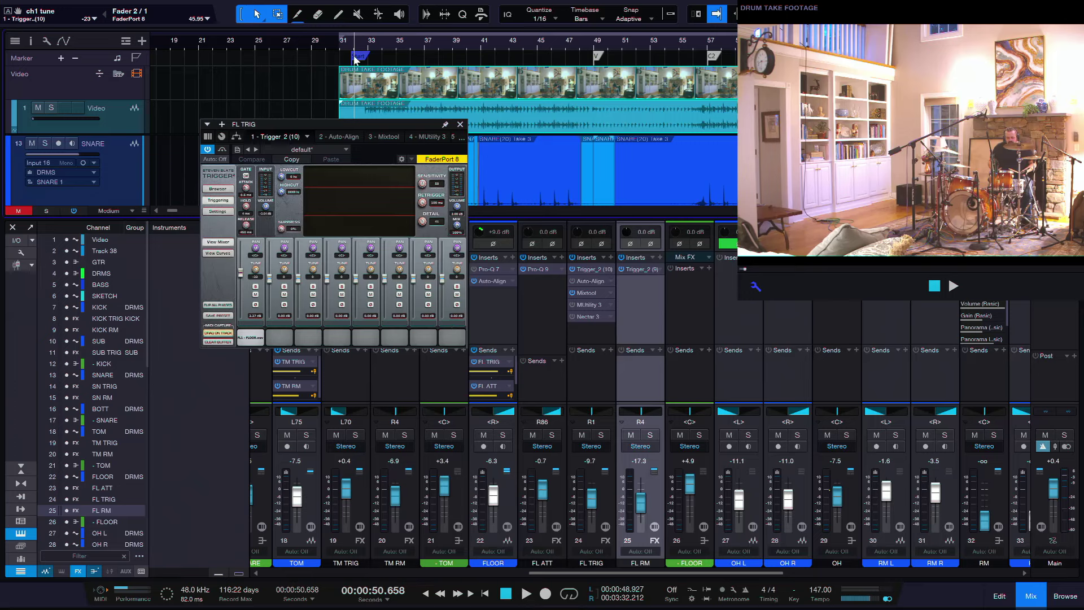
key(space)
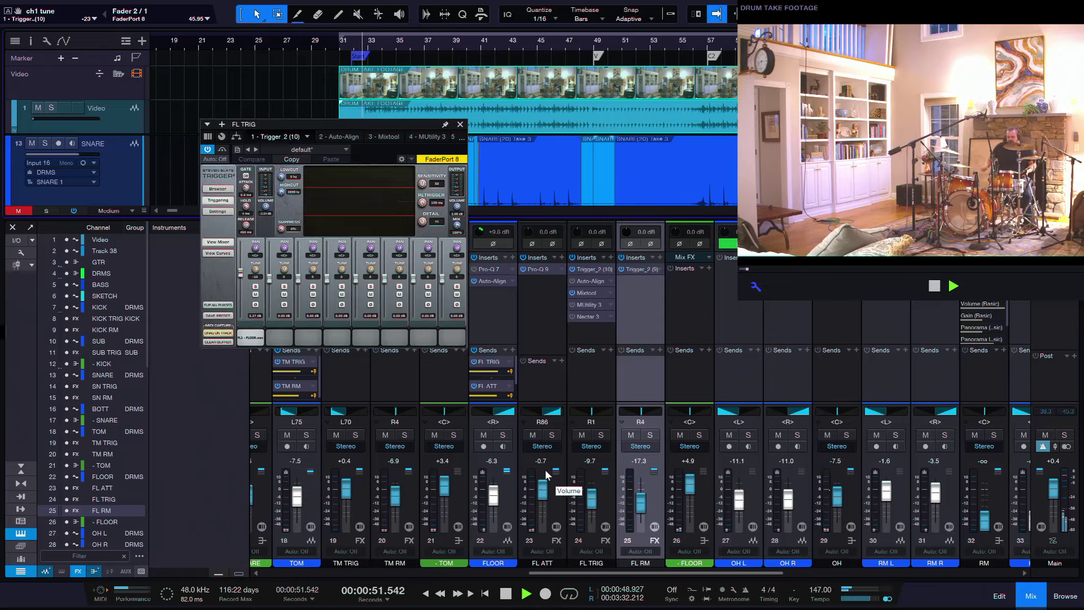
Solo FL TRIG with its fader raised to +4.4 dB and set the ch1 tune in Trigger 2 to -26
scroll(586, 525, up, 5)
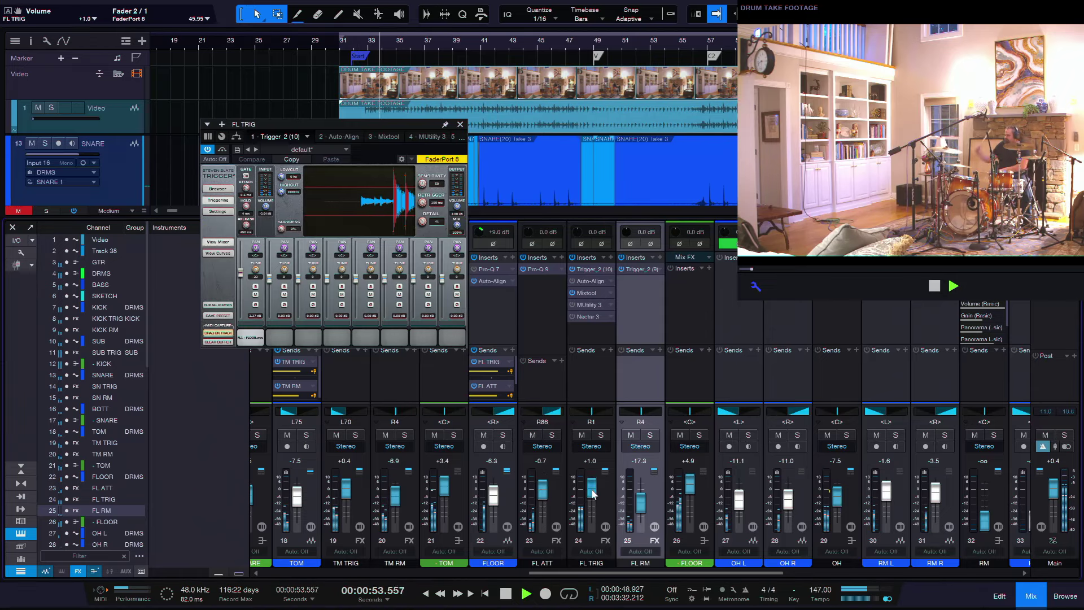
click(601, 435)
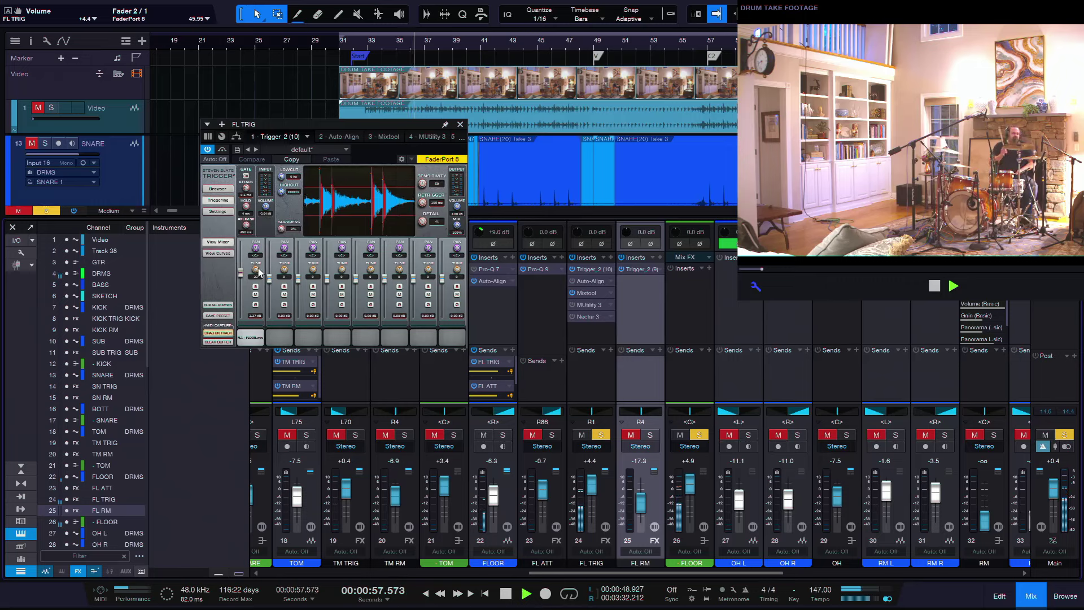
scroll(257, 271, up, 2)
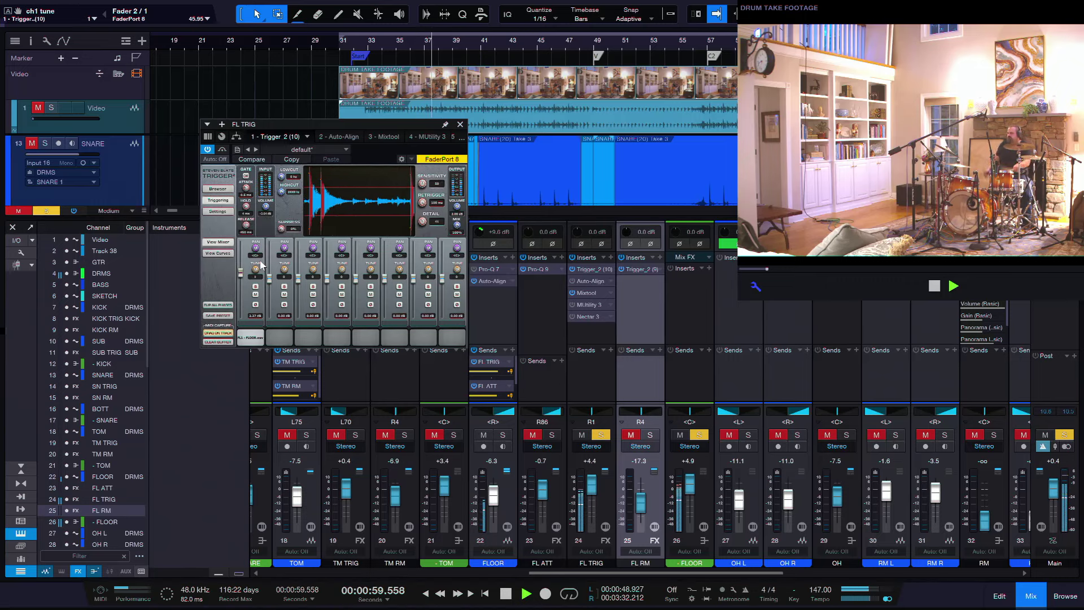
scroll(260, 273, up, 2)
scroll(259, 273, up, 2)
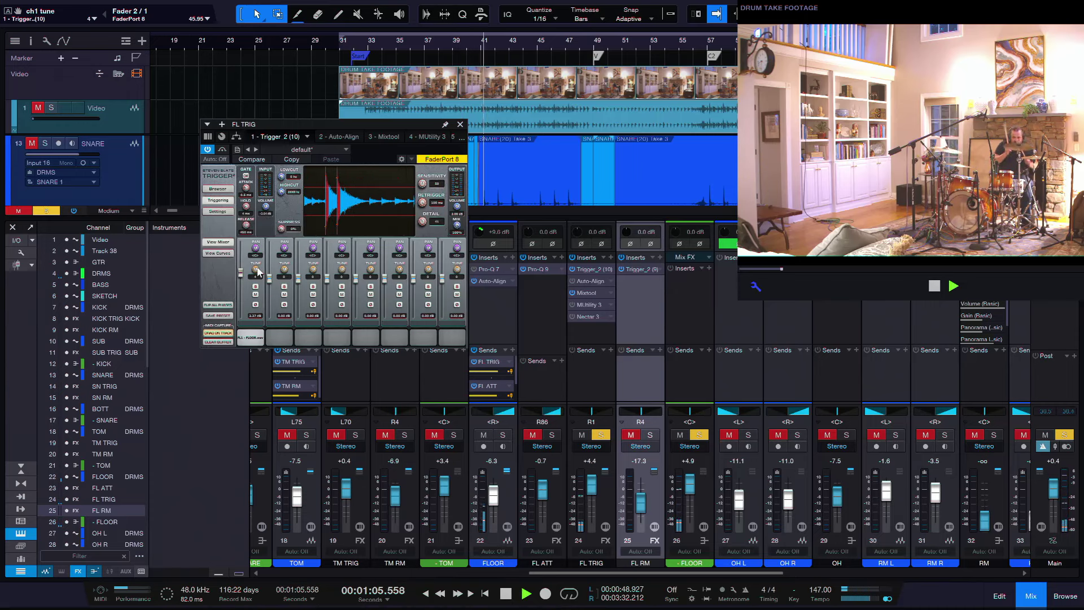
scroll(257, 273, down, 5)
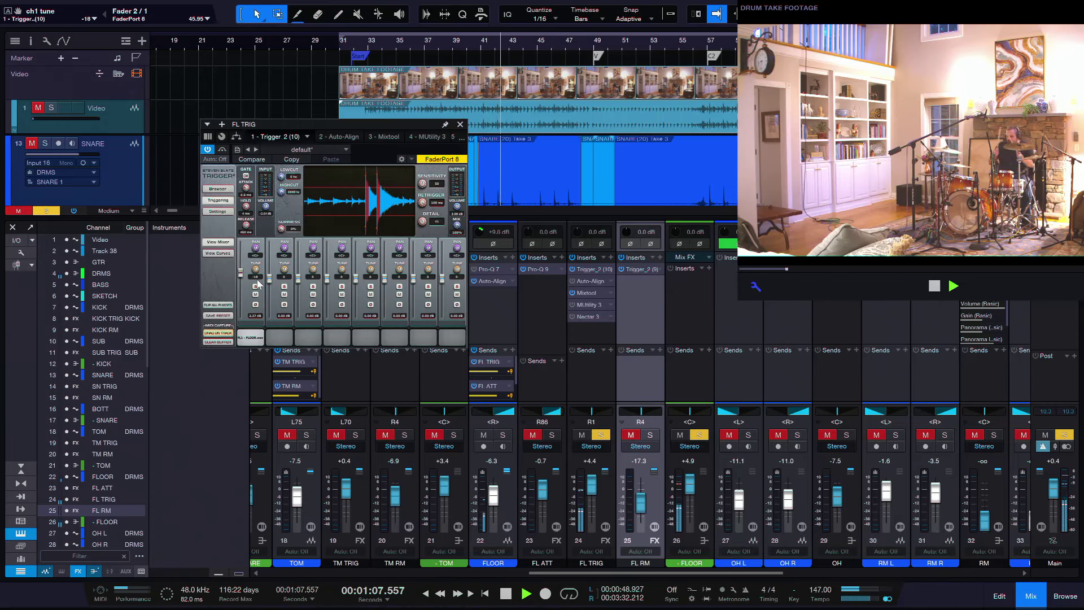
scroll(258, 273, down, 2)
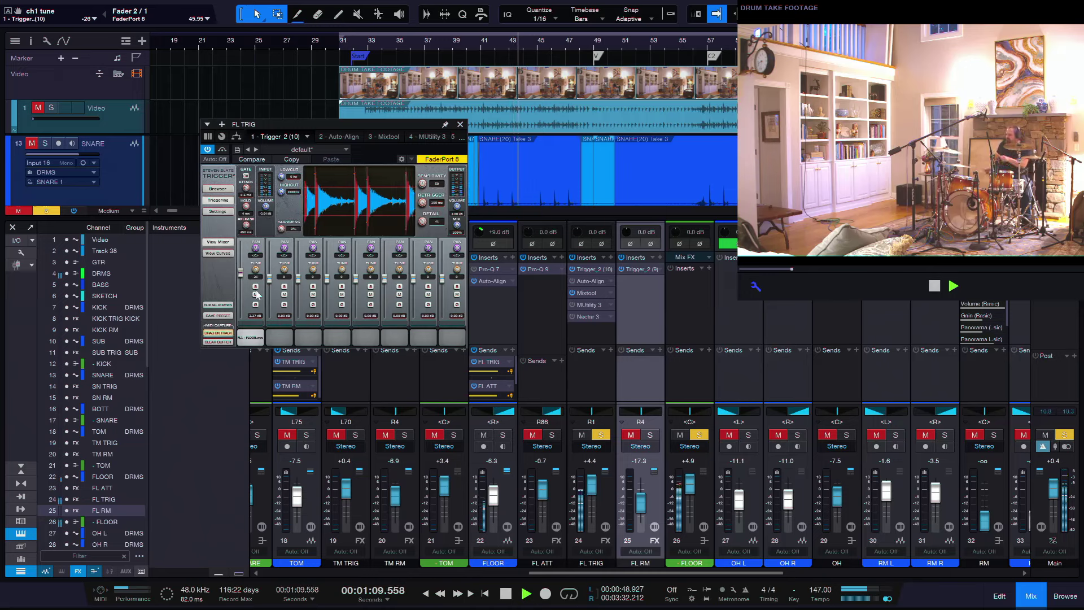
Unsolo FL TRIG, set its level to -1.3 dB and FLOOR to -0.7 dB in the full mix, and stop playback
click(601, 435)
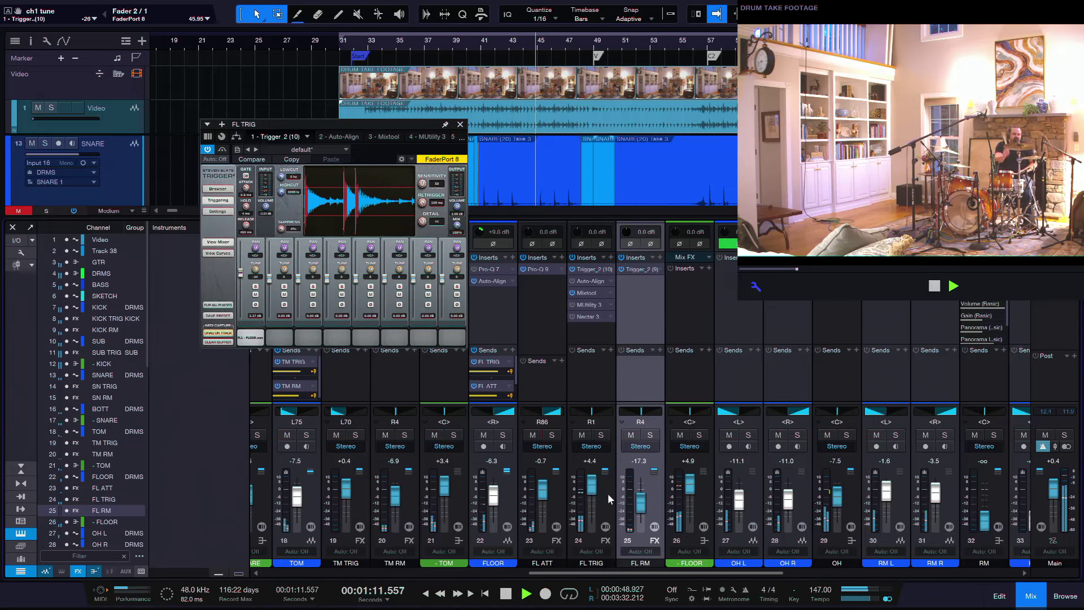
scroll(593, 491, up, 2)
scroll(592, 491, down, 10)
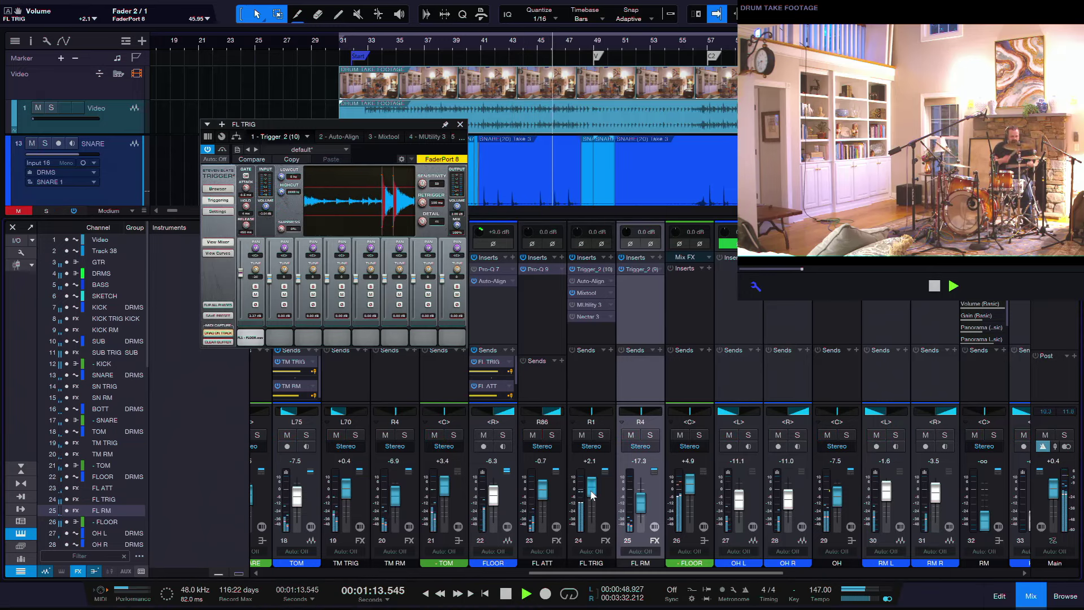
scroll(494, 502, up, 8)
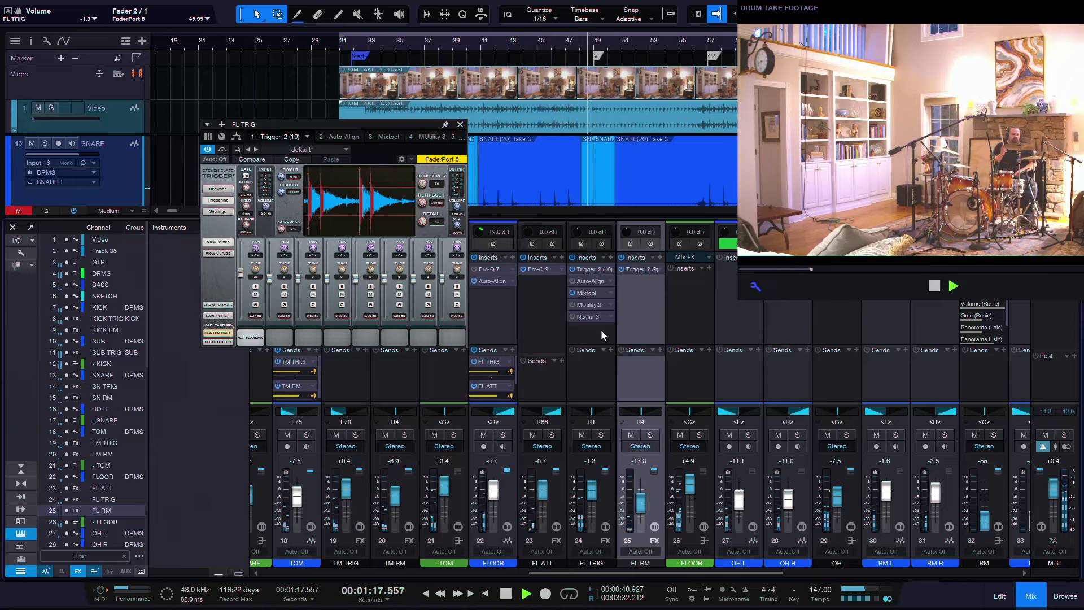
key(space)
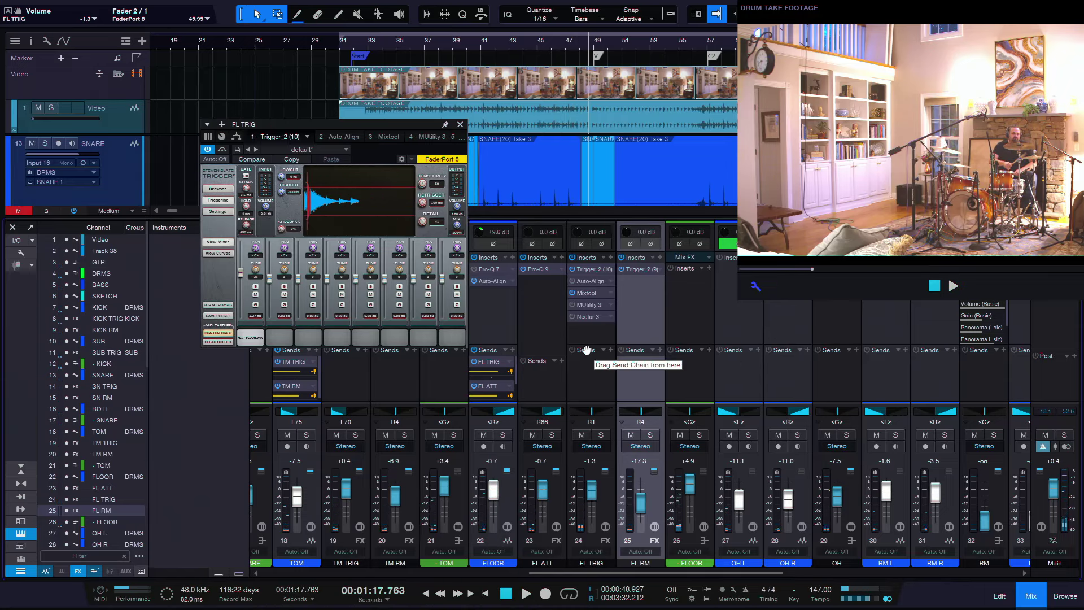